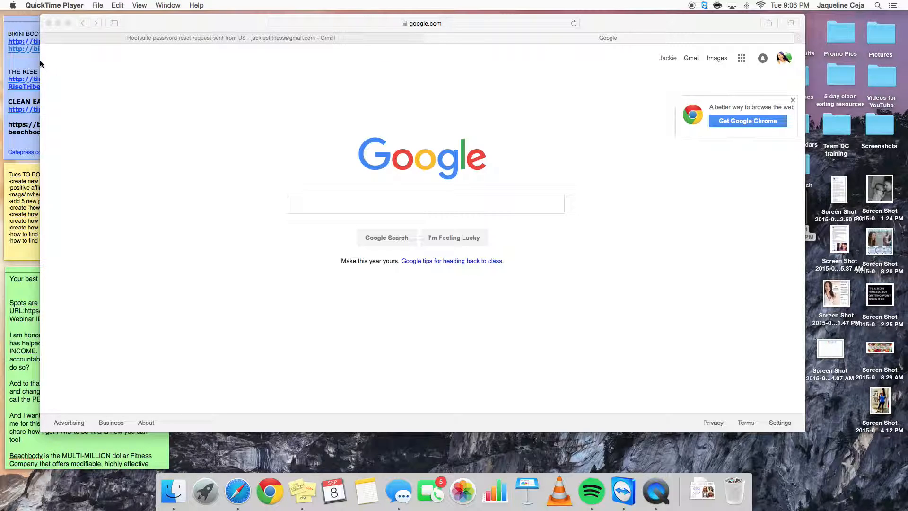
Reposition the browser window and extend it to the screen's left edge and slightly further down.
{"action": "left_click_drag", "start_coordinate": [173, 20], "coordinate": [211, 21]}
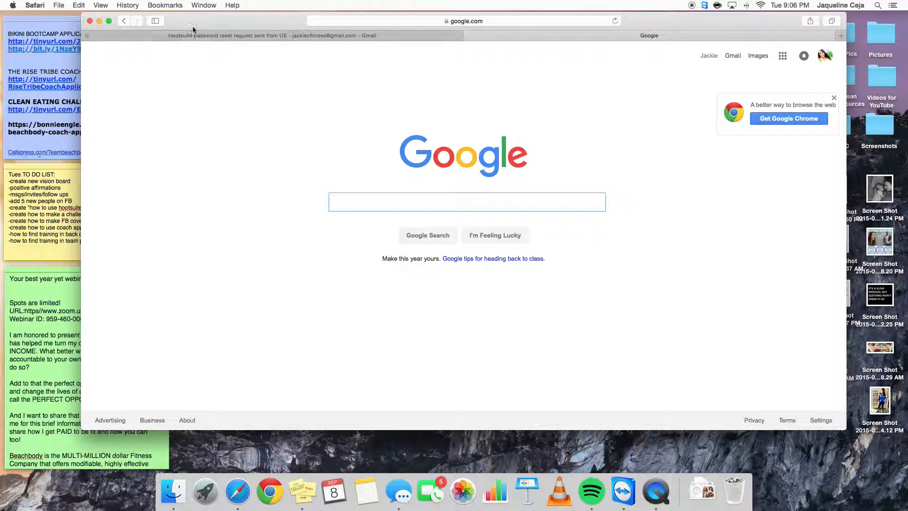
{"action": "left_click_drag", "start_coordinate": [81, 56], "coordinate": [2, 58]}
{"action": "left_click_drag", "start_coordinate": [115, 20], "coordinate": [136, 20]}
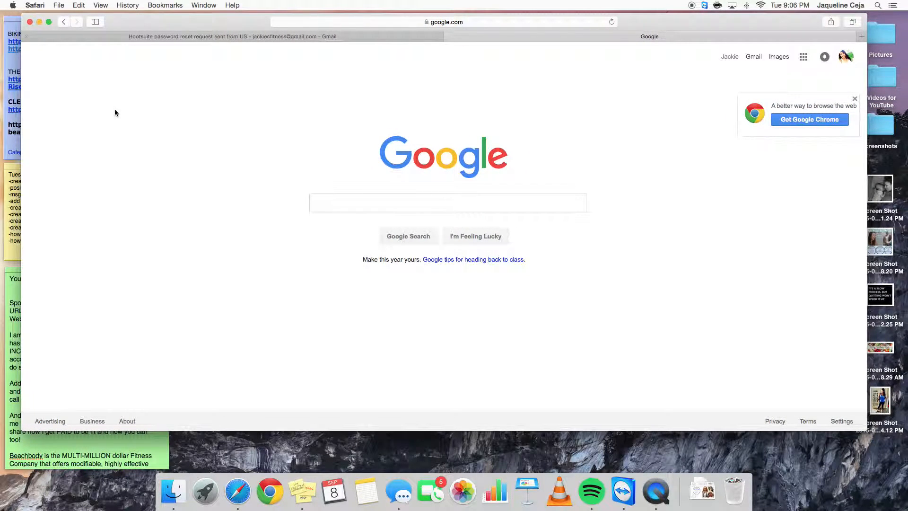
{"action": "left_click_drag", "start_coordinate": [20, 81], "coordinate": [5, 76]}
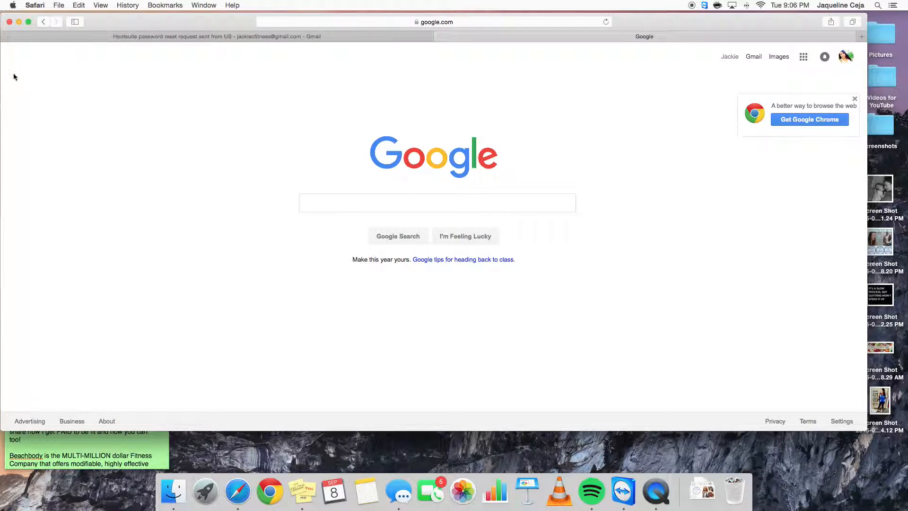
{"action": "left_click_drag", "start_coordinate": [306, 430], "coordinate": [304, 444]}
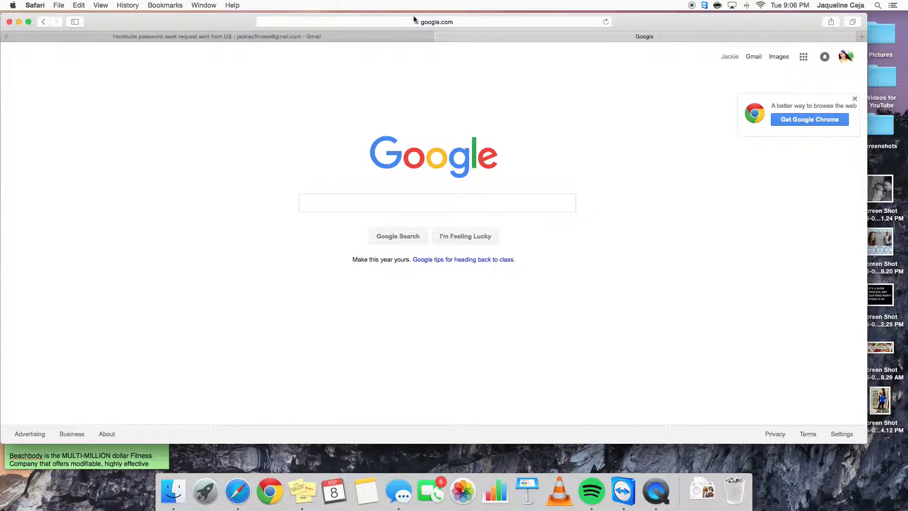
{"action": "left_click", "coordinate": [400, 26]}
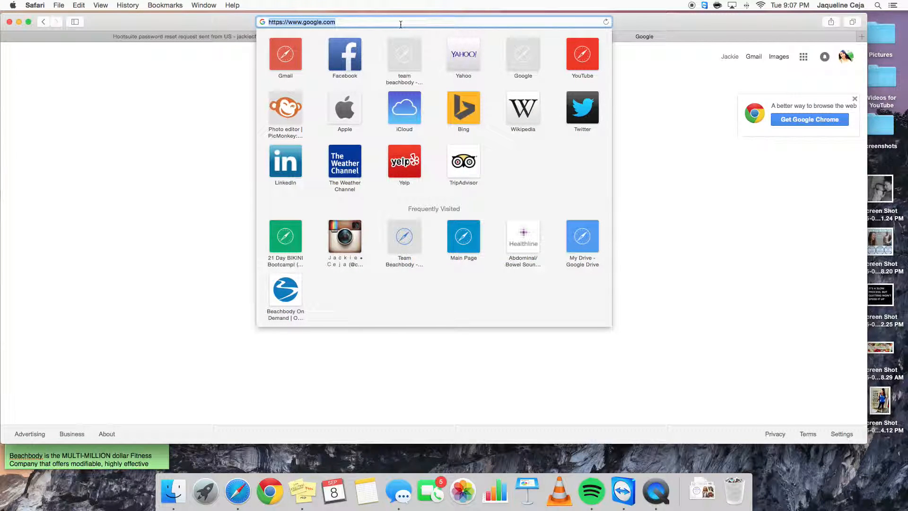
{"action": "type", "text": "www"}
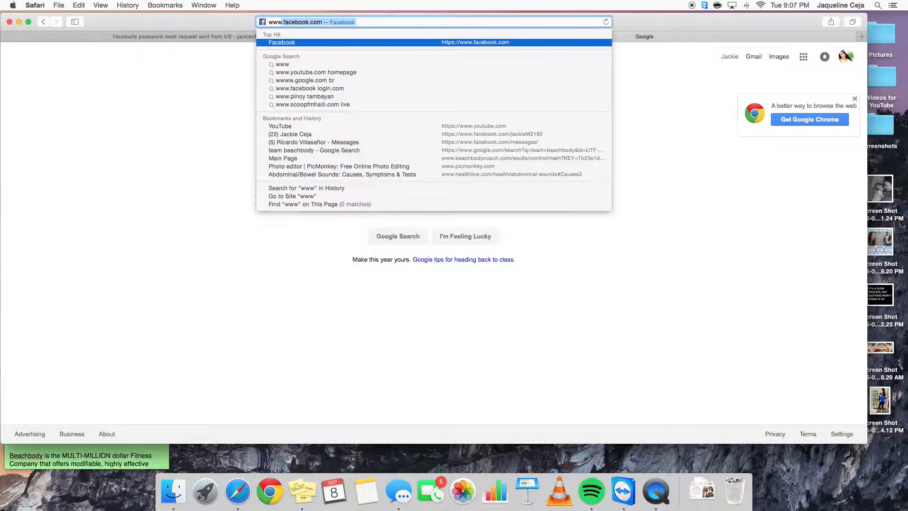
{"action": "type", "text": "hoot"}
{"action": "key", "text": "BackSpace"}
{"action": "key", "text": "BackSpace"}
{"action": "key", "text": "BackSpace"}
{"action": "key", "text": "BackSpace"}
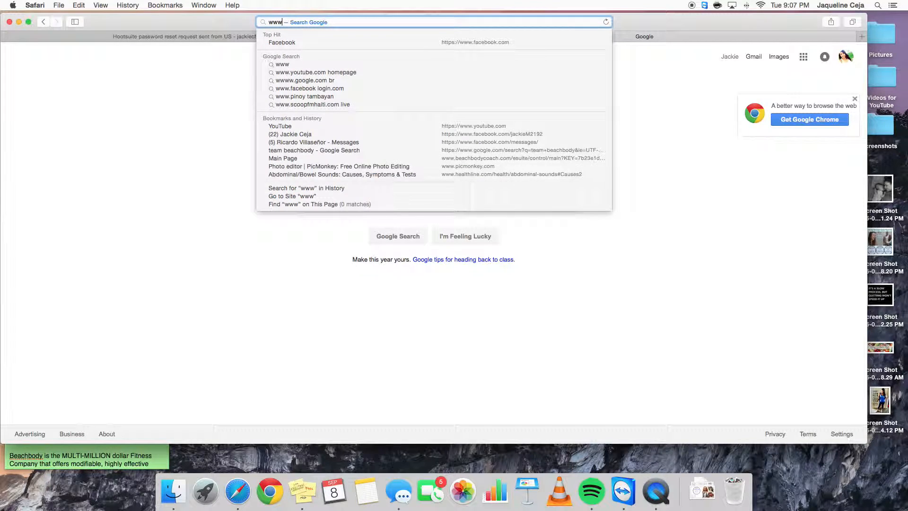
{"action": "type", "text": ".hootsuite"}
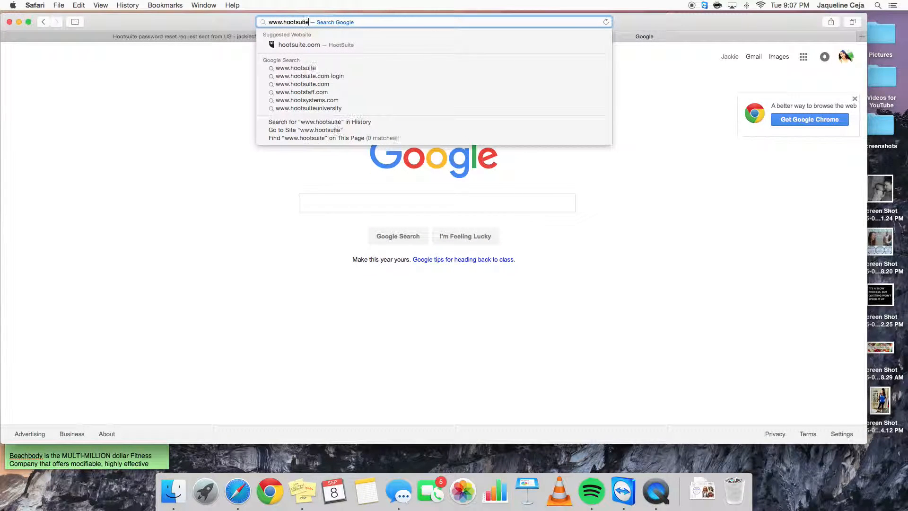
{"action": "type", "text": ".com"}
{"action": "key", "text": "Return"}
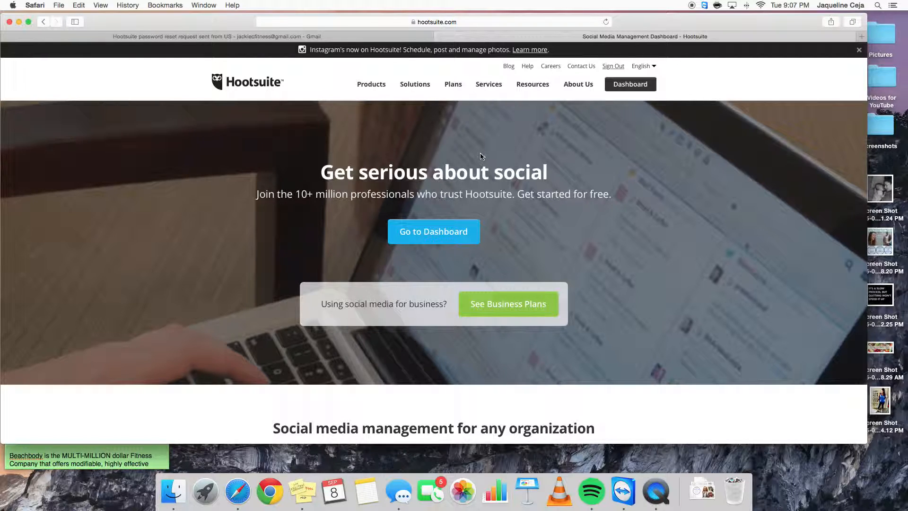
Go to the Hootsuite dashboard from the home page and dismiss the Hootsuite University promotion.
{"action": "scroll", "coordinate": [610, 227], "scroll_direction": "down", "scroll_amount": 5}
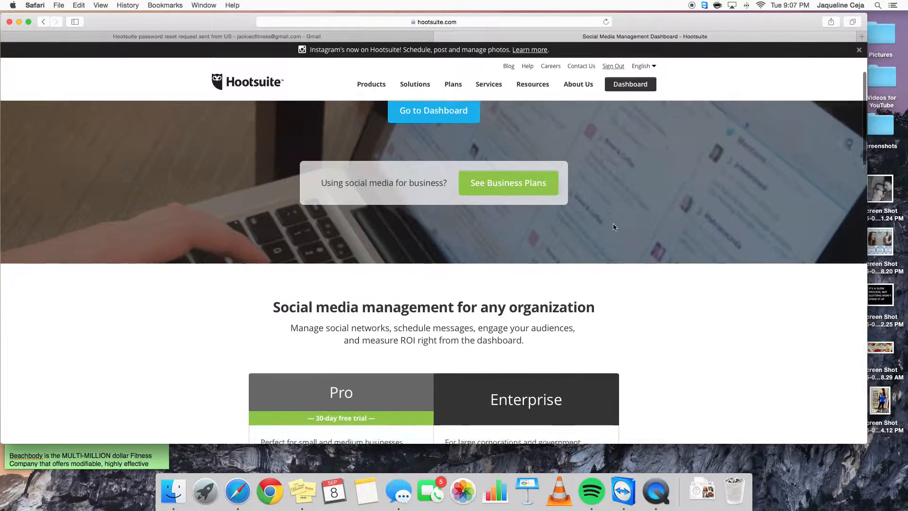
{"action": "scroll", "coordinate": [610, 227], "scroll_direction": "up", "scroll_amount": 5}
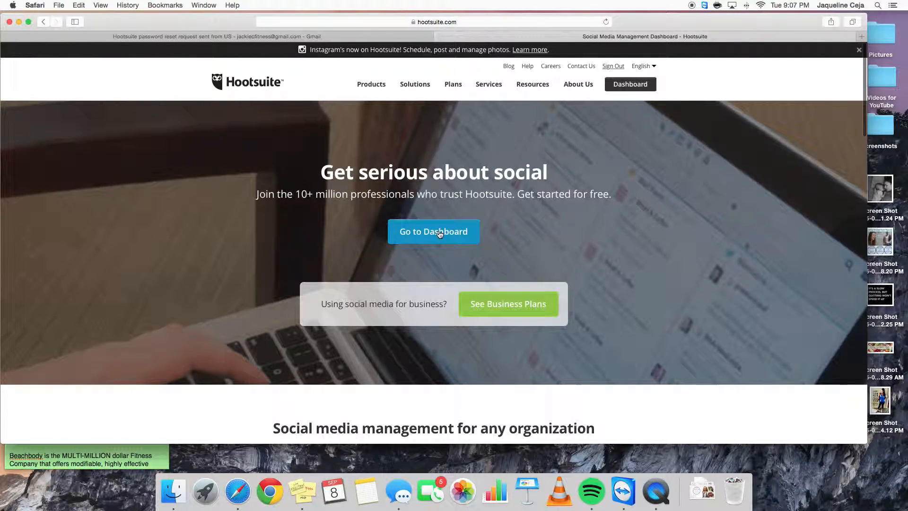
{"action": "left_click", "coordinate": [375, 221]}
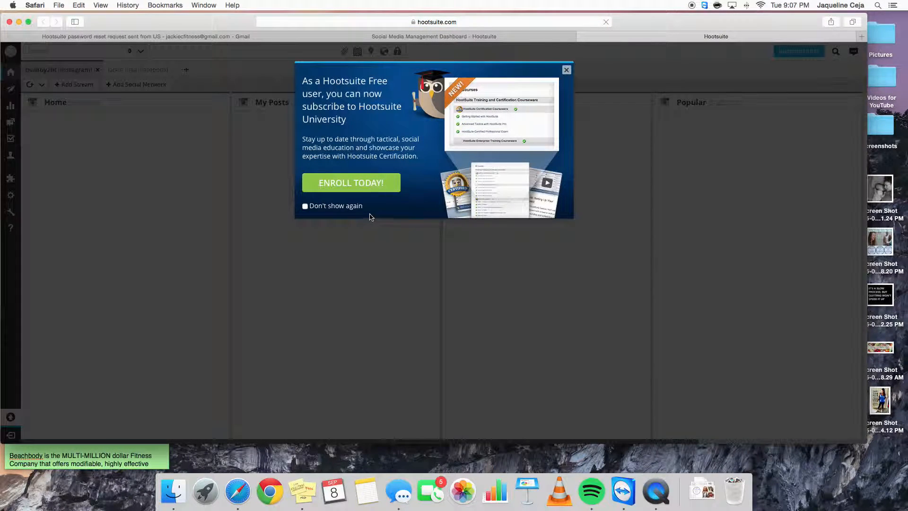
{"action": "left_click", "coordinate": [567, 70]}
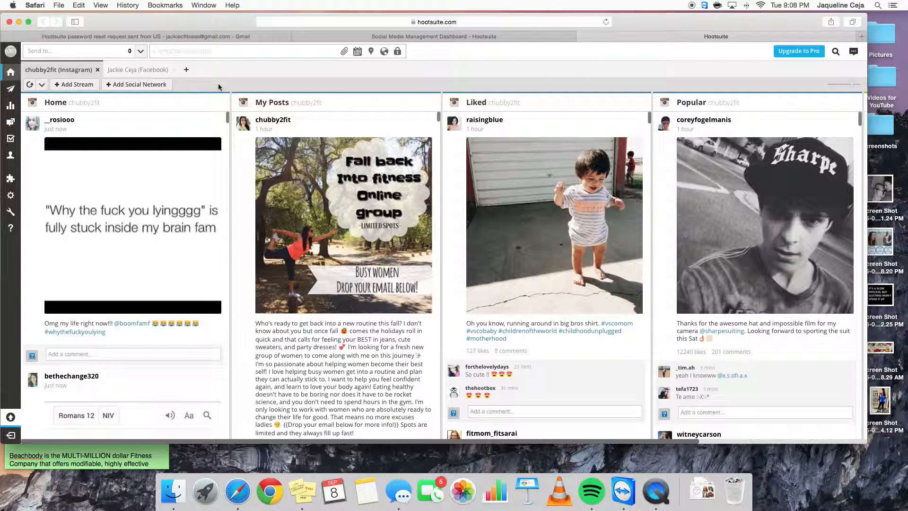
Examine the Facebook account's timeline and scheduled streams and the message composer.
{"action": "mouse_move", "coordinate": [12, 72]}
{"action": "left_click", "coordinate": [137, 70]}
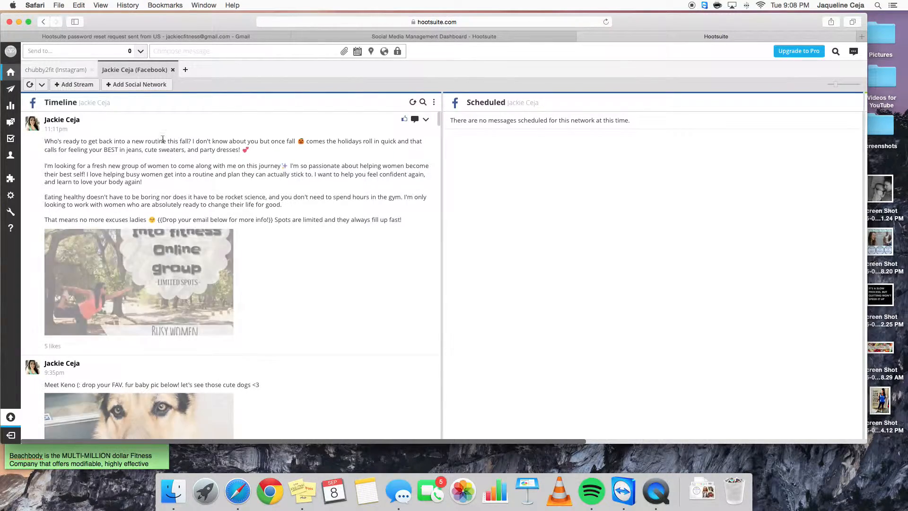
{"action": "scroll", "coordinate": [315, 365], "scroll_direction": "down", "scroll_amount": 5}
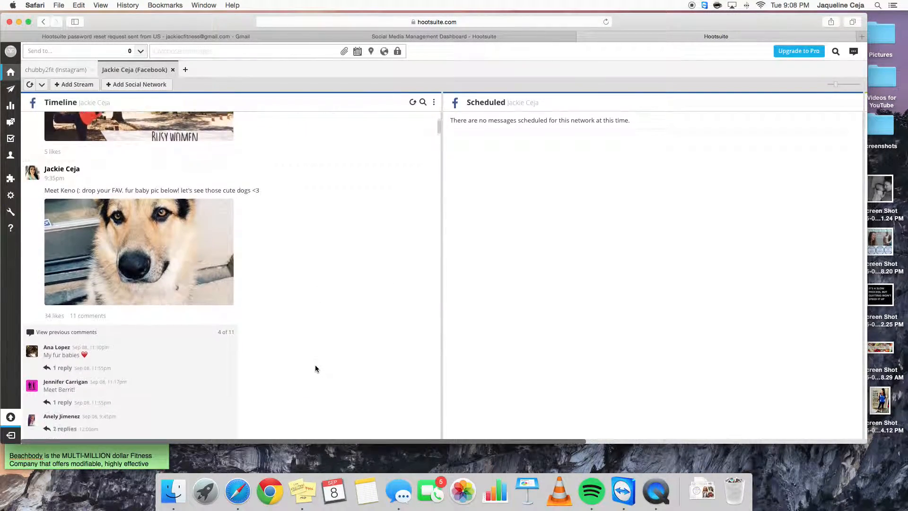
{"action": "scroll", "coordinate": [315, 365], "scroll_direction": "up", "scroll_amount": 5}
{"action": "left_click", "coordinate": [184, 52]}
{"action": "left_click", "coordinate": [210, 196]}
{"action": "mouse_move", "coordinate": [13, 93]}
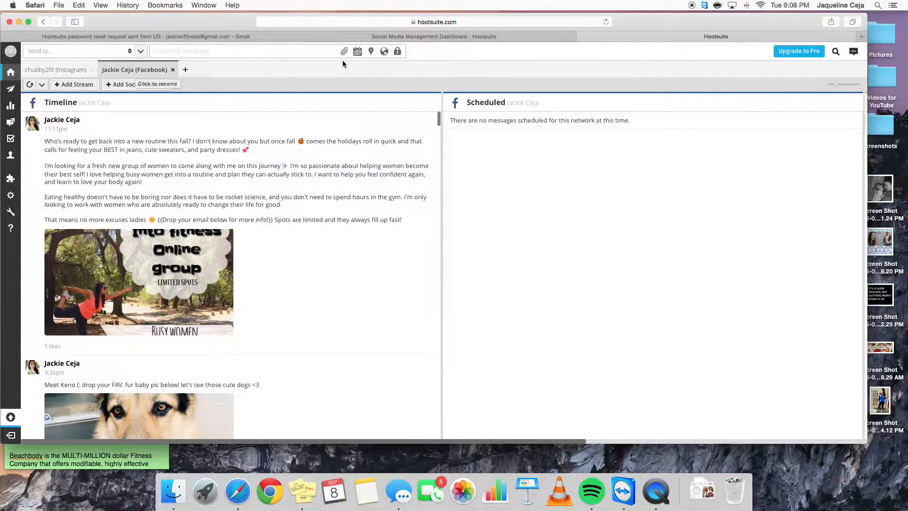
Add a new untitled tab to the dashboard and bring up the options for adding a social network.
{"action": "left_click", "coordinate": [185, 72]}
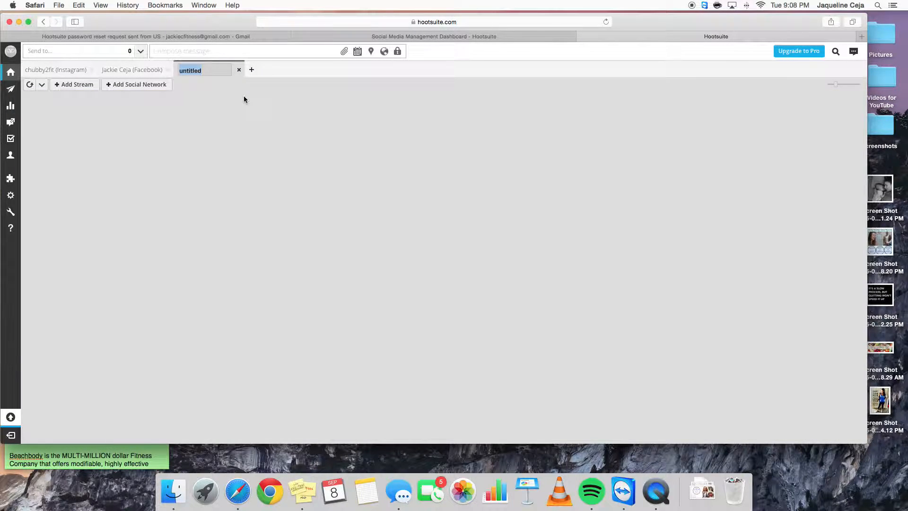
{"action": "left_click", "coordinate": [127, 89]}
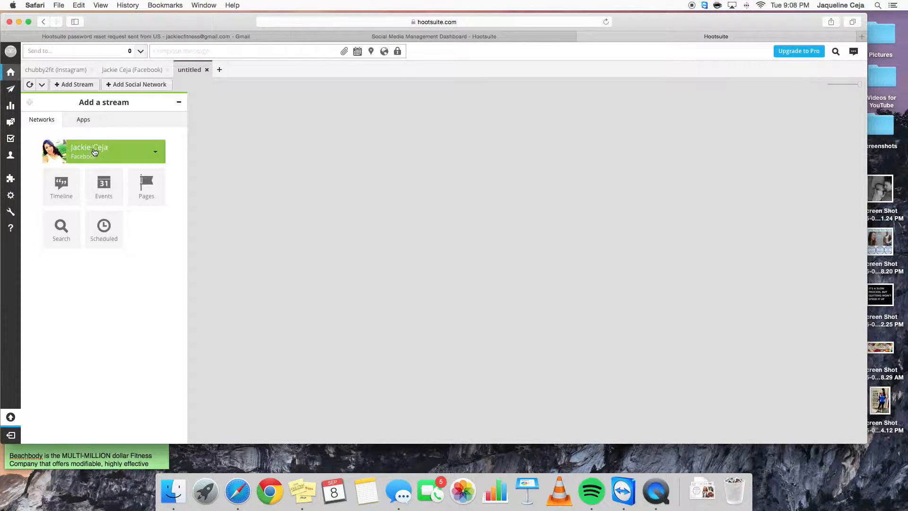
{"action": "left_click", "coordinate": [116, 87]}
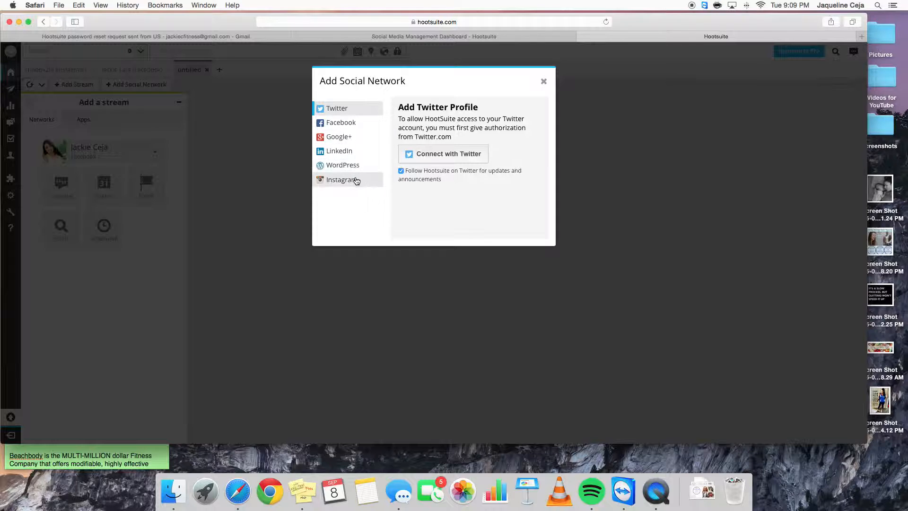
Review the requirements for adding a Facebook profile, then close the Add Social Network dialog.
{"action": "left_click", "coordinate": [340, 122]}
{"action": "scroll", "coordinate": [515, 151], "scroll_direction": "down", "scroll_amount": 2}
{"action": "scroll", "coordinate": [473, 141], "scroll_direction": "up", "scroll_amount": 2}
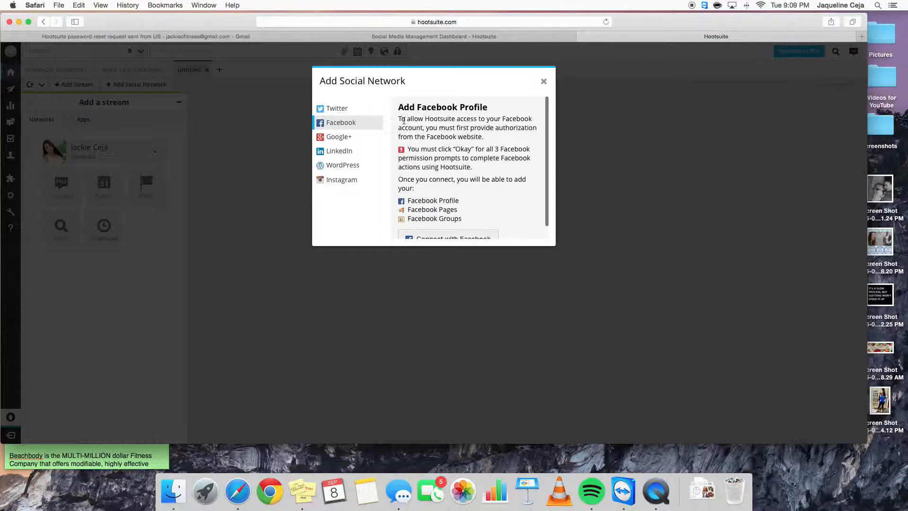
{"action": "scroll", "coordinate": [461, 187], "scroll_direction": "down", "scroll_amount": 1}
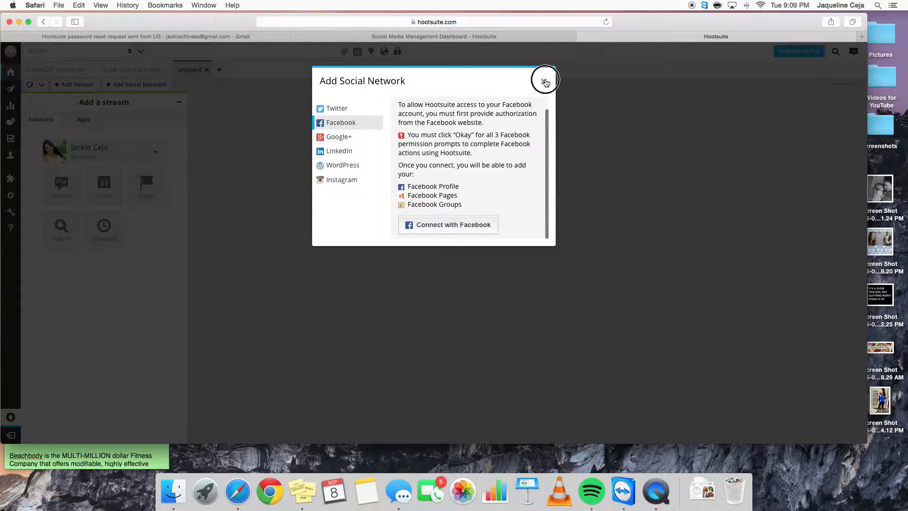
{"action": "left_click", "coordinate": [544, 81]}
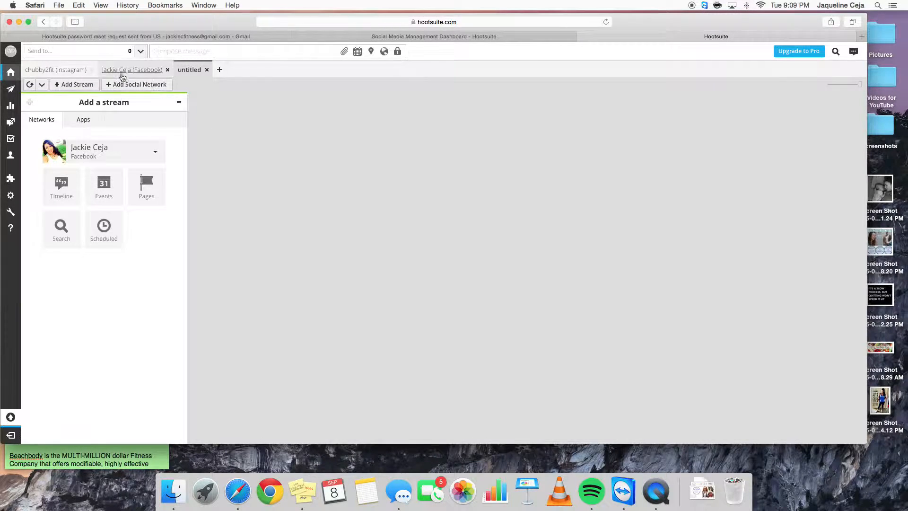
Check which profiles a message can be sent to, then return to the Facebook account's streams.
{"action": "left_click", "coordinate": [101, 53]}
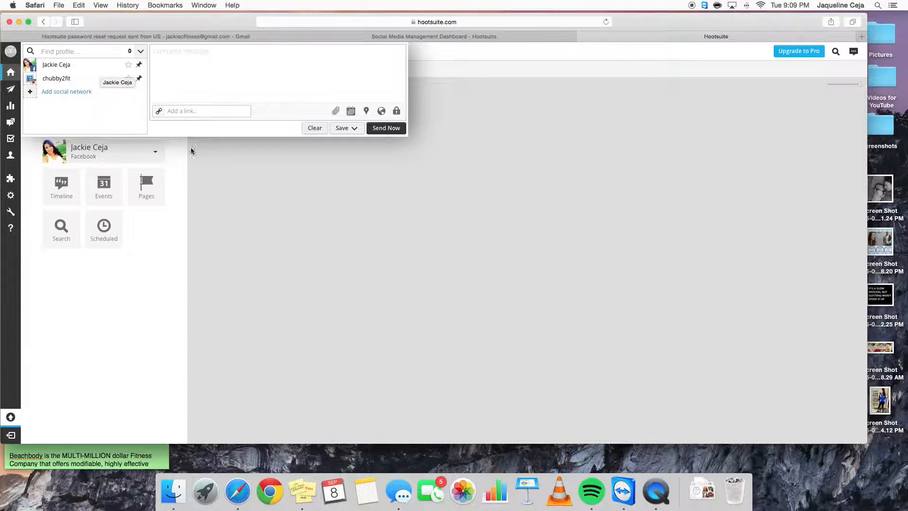
{"action": "left_click", "coordinate": [223, 184]}
{"action": "left_click", "coordinate": [119, 76]}
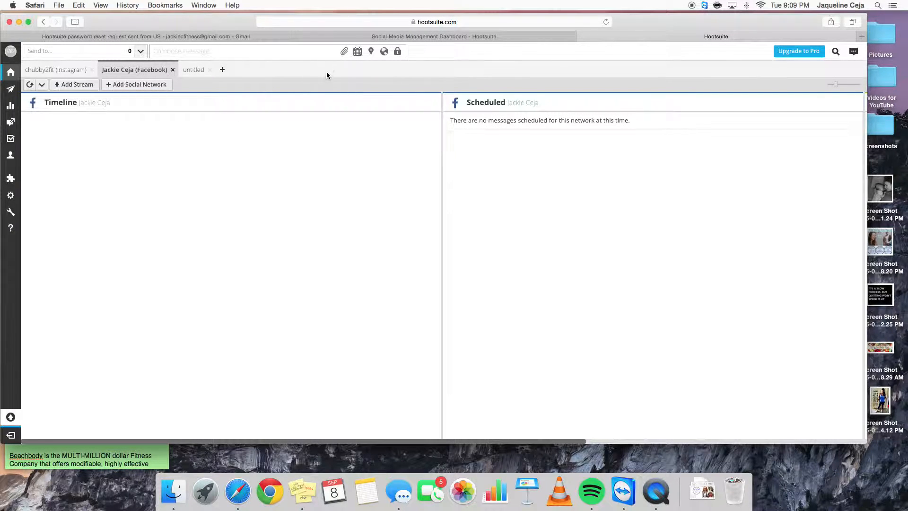
Add Facebook as a social network from the profile list, authorizing the connection with the Facebook account password.
{"action": "left_click", "coordinate": [109, 51]}
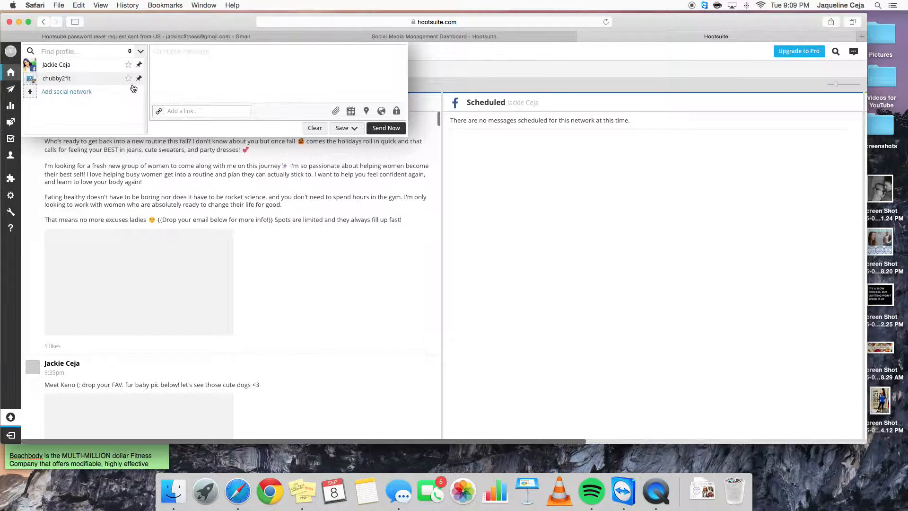
{"action": "left_click", "coordinate": [79, 92]}
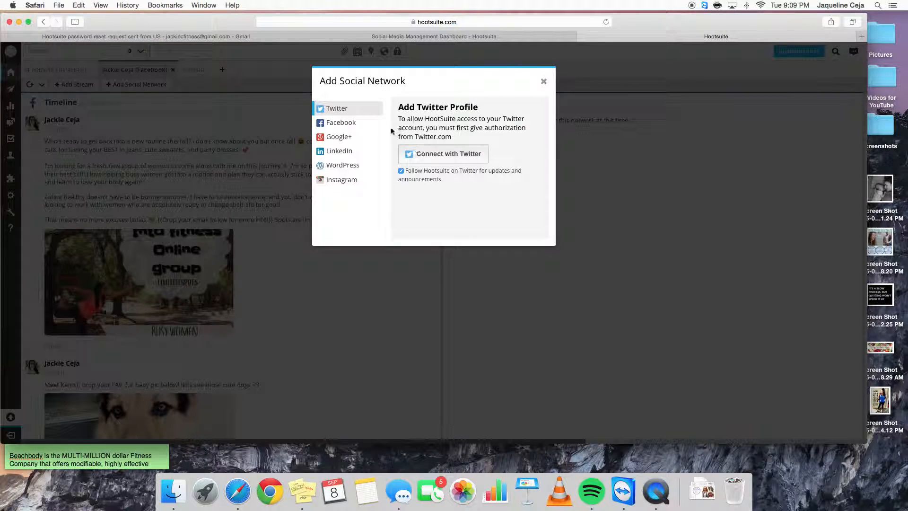
{"action": "left_click", "coordinate": [336, 124]}
{"action": "scroll", "coordinate": [472, 223], "scroll_direction": "down", "scroll_amount": 1}
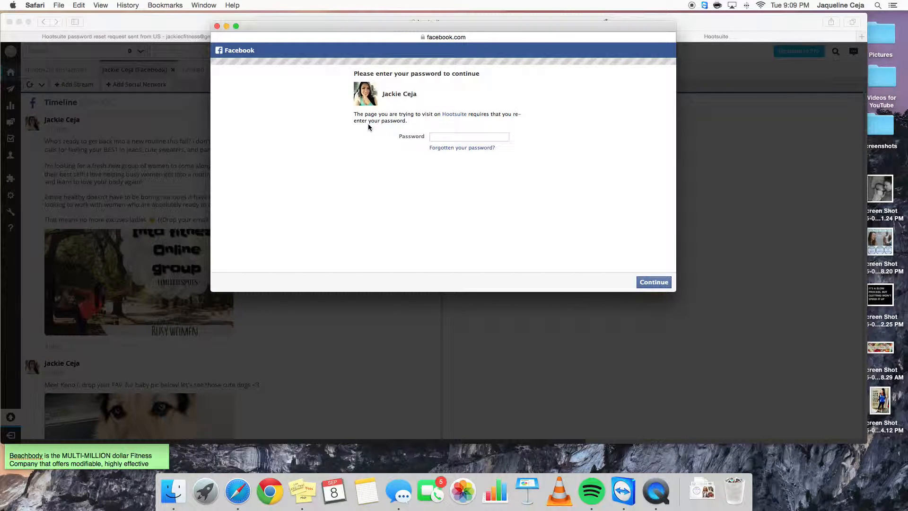
{"action": "left_click", "coordinate": [461, 135]}
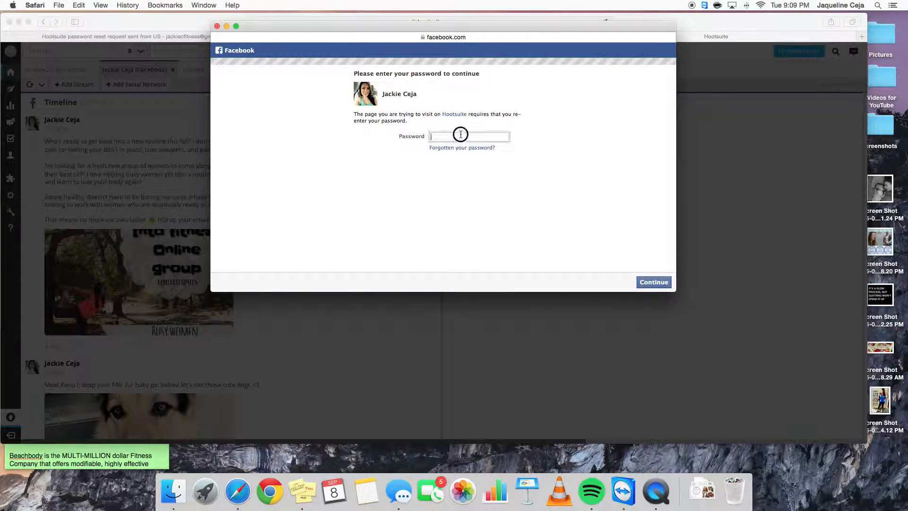
{"action": "type", "text": "••••••••••"}
{"action": "left_click", "coordinate": [647, 284]}
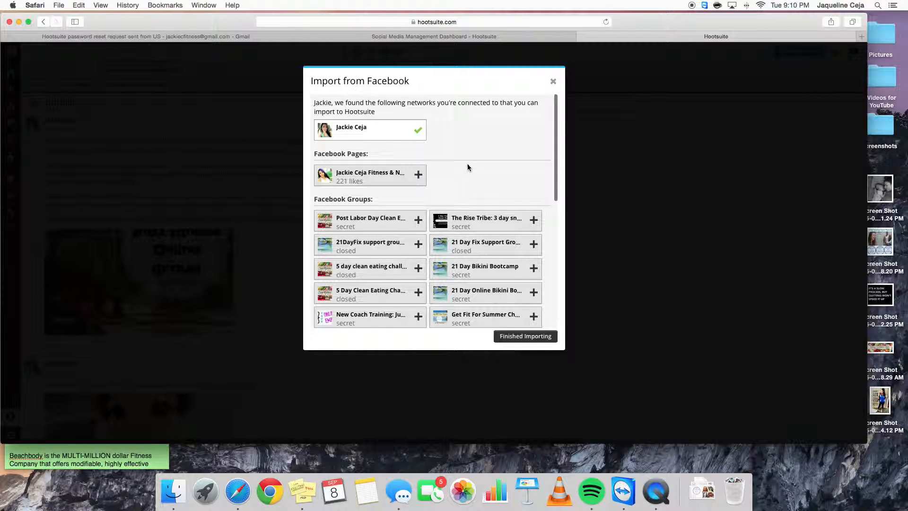
Import the "Post Labor Day Clean E..." Facebook group into Hootsuite and finish importing.
{"action": "left_click_drag", "start_coordinate": [555, 110], "coordinate": [554, 110]}
{"action": "mouse_move", "coordinate": [556, 166]}
{"action": "left_mouse_down"}
{"action": "mouse_move", "coordinate": [547, 219]}
{"action": "mouse_move", "coordinate": [552, 155]}
{"action": "left_mouse_up"}
{"action": "left_click", "coordinate": [376, 222]}
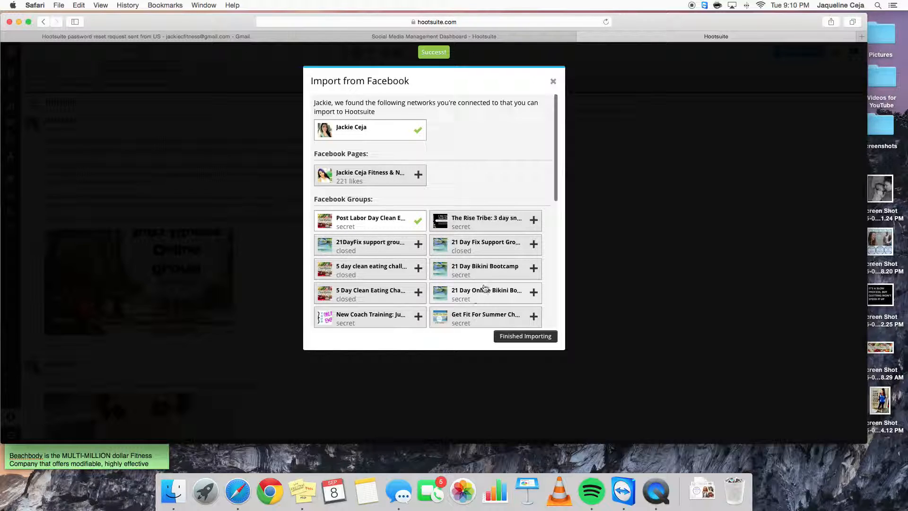
{"action": "left_click", "coordinate": [523, 339]}
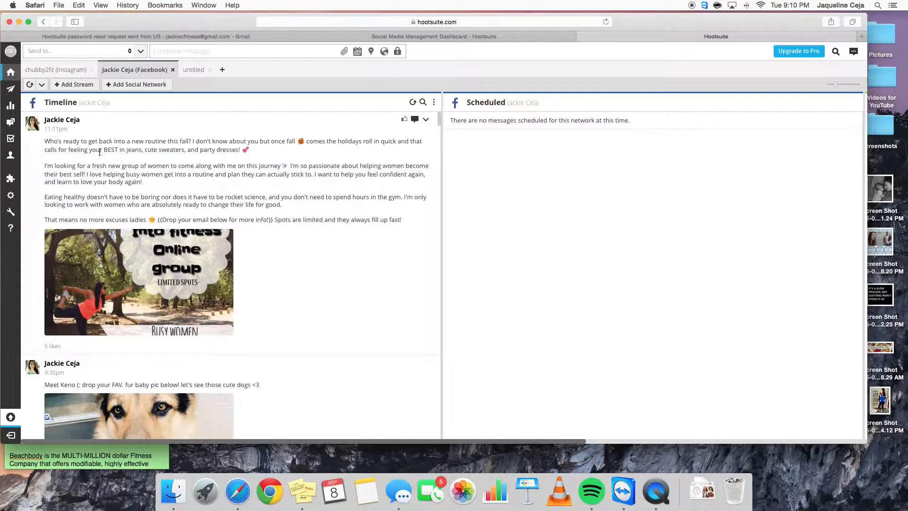
Choose the Post Labor Day Clean Eating group as the profile to send the message to.
{"action": "left_click", "coordinate": [44, 51]}
{"action": "left_click", "coordinate": [157, 163]}
{"action": "left_click", "coordinate": [32, 54]}
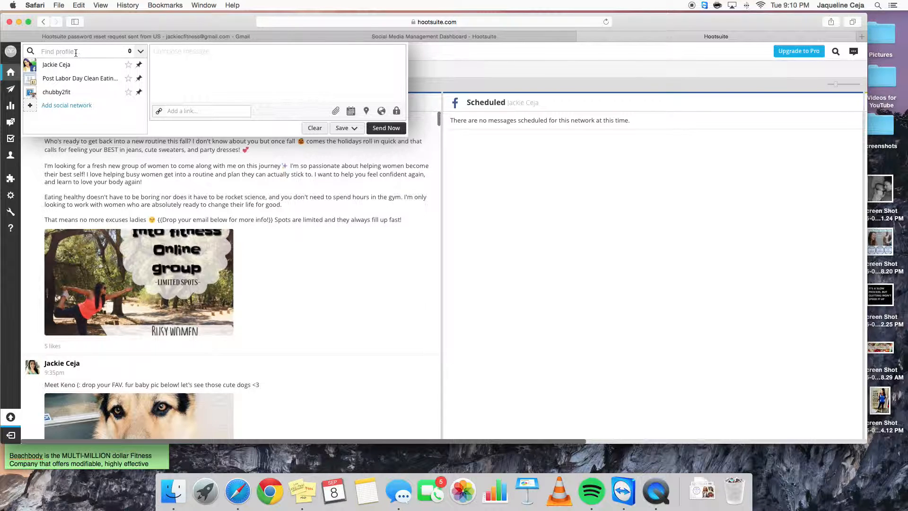
{"action": "left_click", "coordinate": [87, 80]}
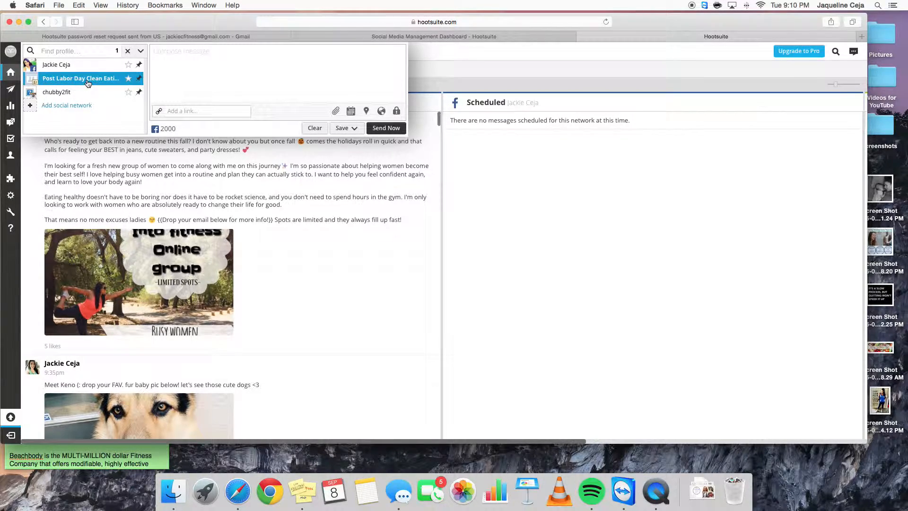
Compose the message "Welcome to your free clean eating group!" and go to its link field.
{"action": "left_click", "coordinate": [169, 53]}
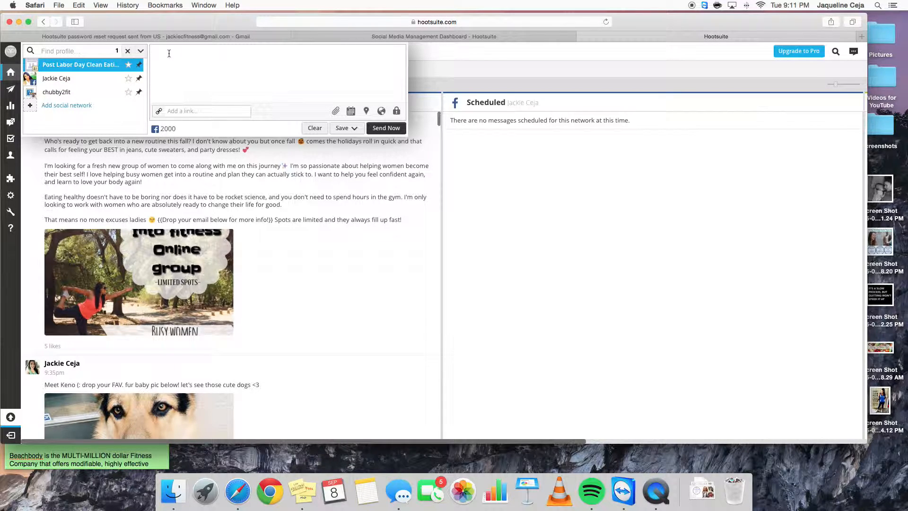
{"action": "type", "text": "Welcome to your free clean eating group!"}
{"action": "left_click", "coordinate": [160, 111]}
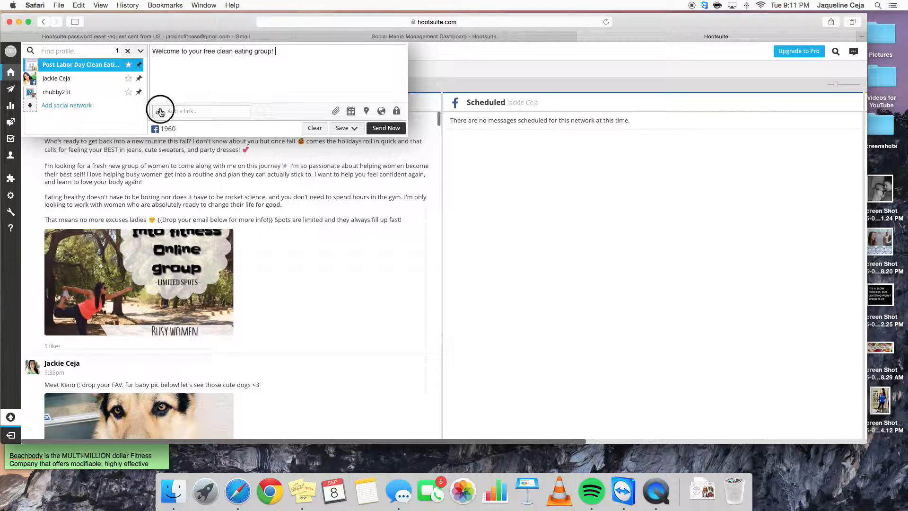
Schedule the welcome message to the Post Labor Day Clean Eating group for 2015-09-09 at 6:00 AM.
{"action": "left_click", "coordinate": [158, 117]}
{"action": "left_click", "coordinate": [350, 112]}
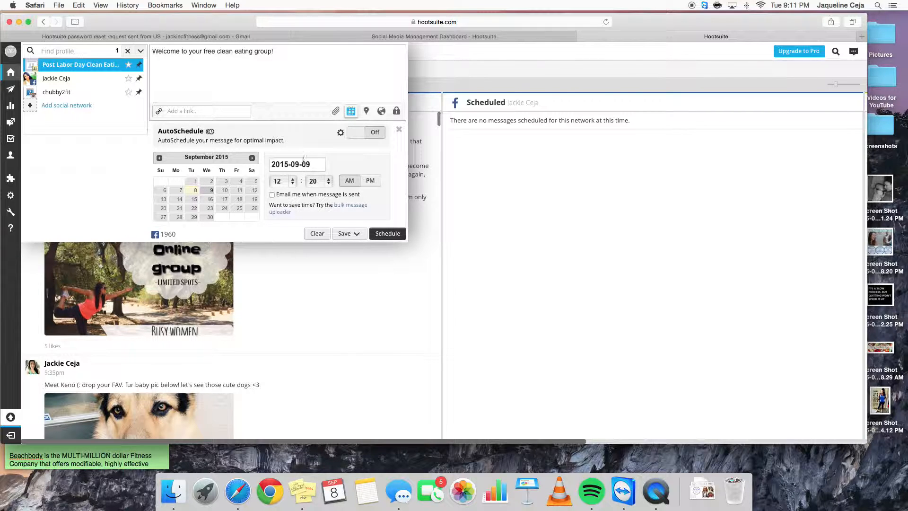
{"action": "left_click", "coordinate": [282, 181]}
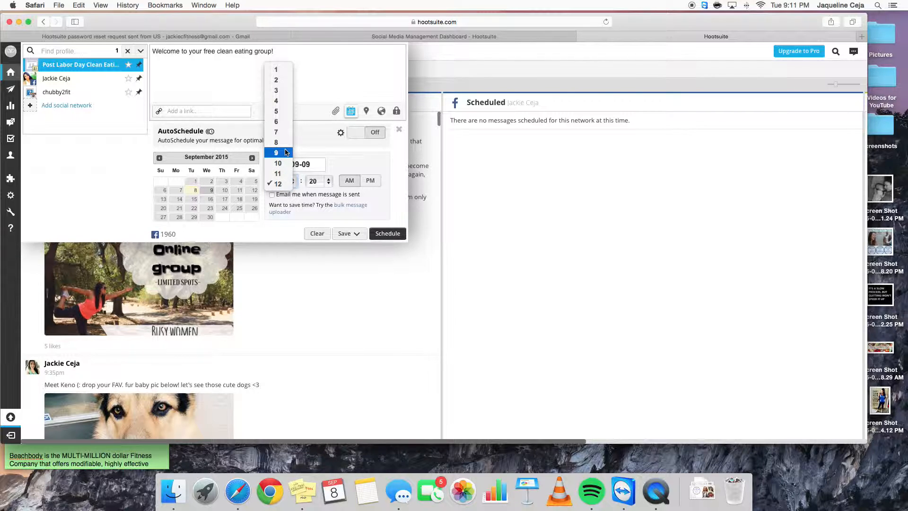
{"action": "left_click", "coordinate": [284, 121]}
{"action": "left_click", "coordinate": [319, 181]}
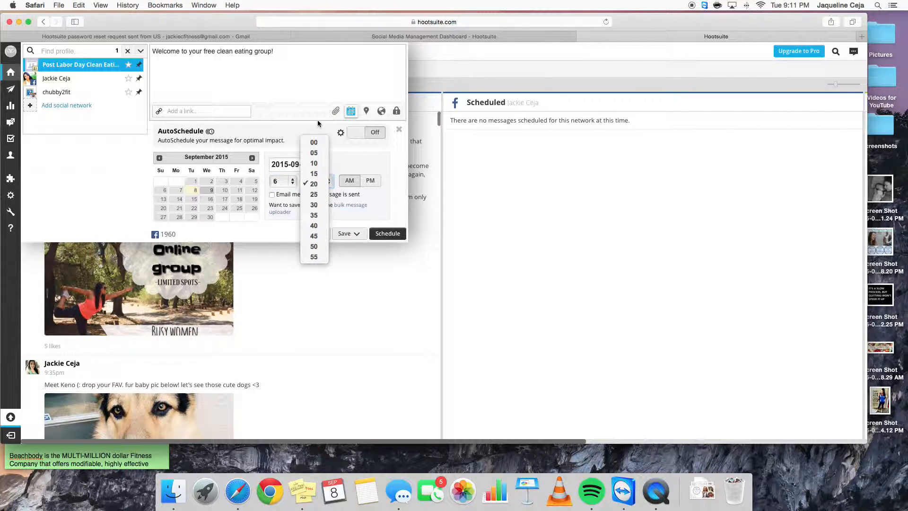
{"action": "left_click", "coordinate": [316, 141]}
{"action": "left_click", "coordinate": [349, 183]}
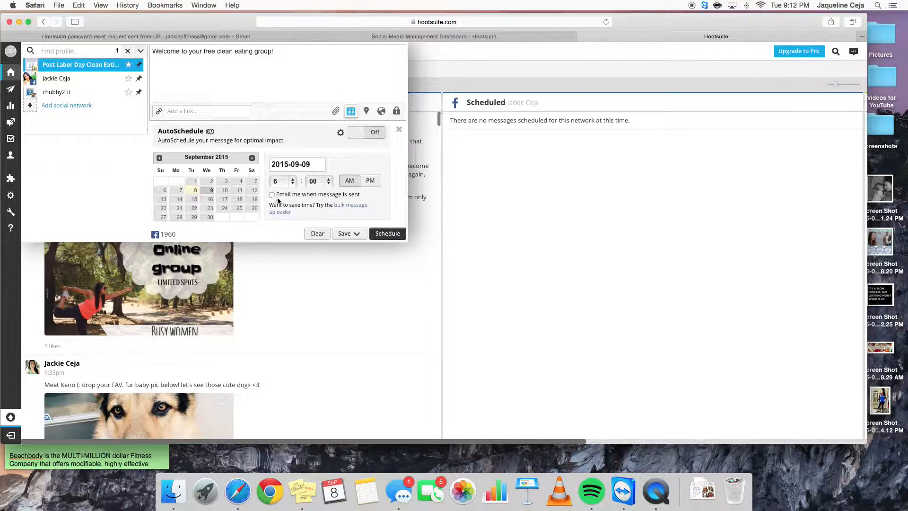
{"action": "left_click", "coordinate": [381, 237]}
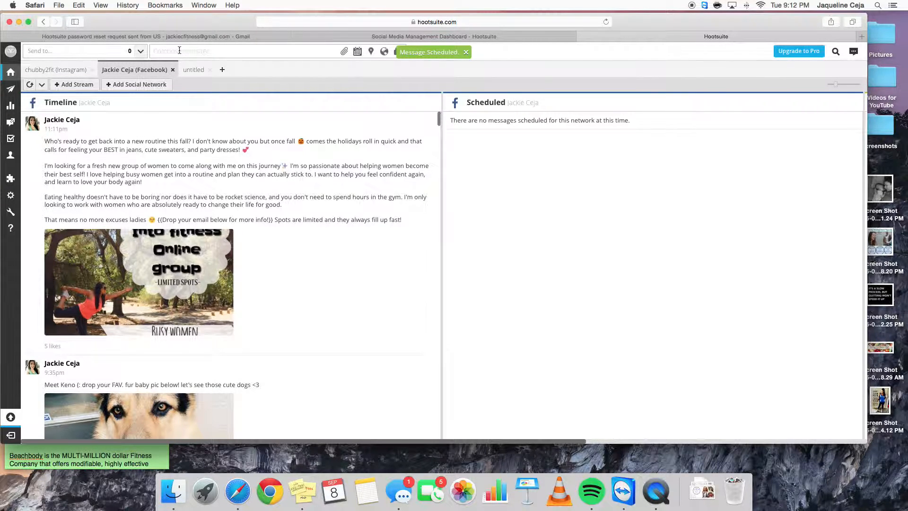
{"action": "left_click", "coordinate": [202, 51]}
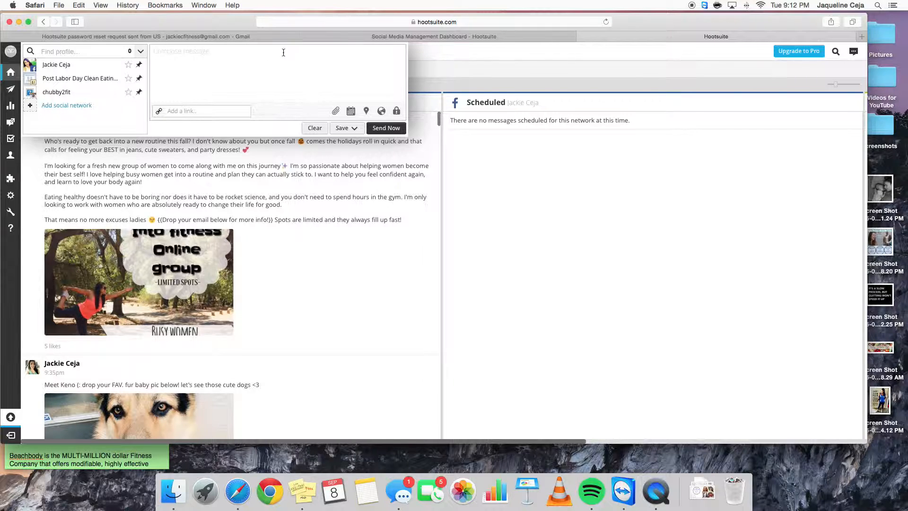
{"action": "left_click", "coordinate": [197, 162]}
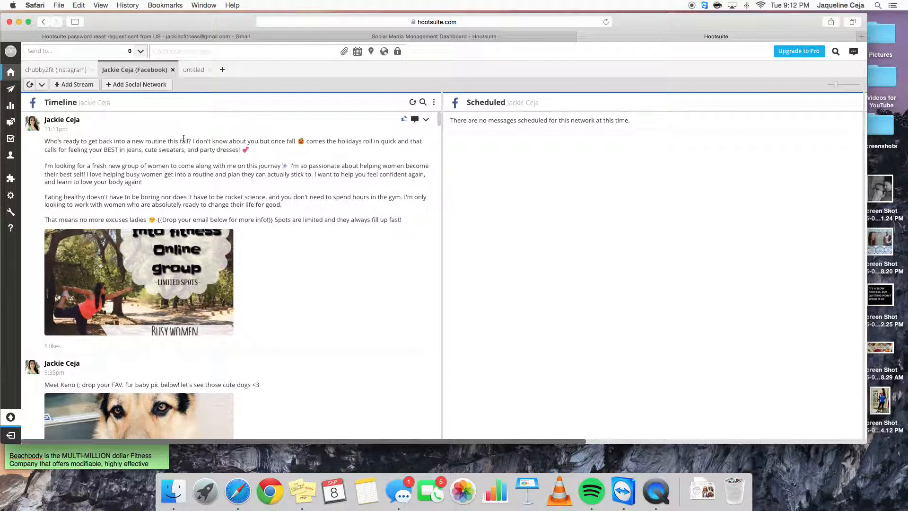
{"action": "left_click", "coordinate": [122, 52]}
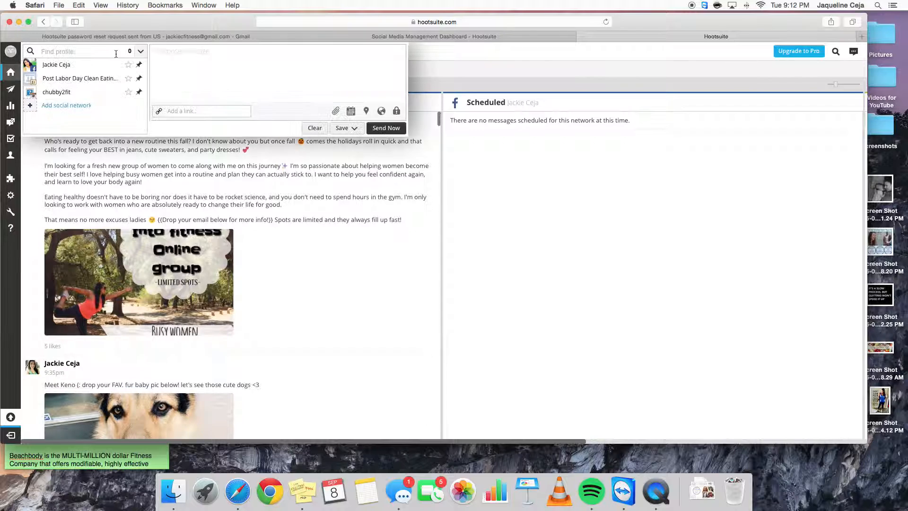
{"action": "left_click", "coordinate": [117, 194]}
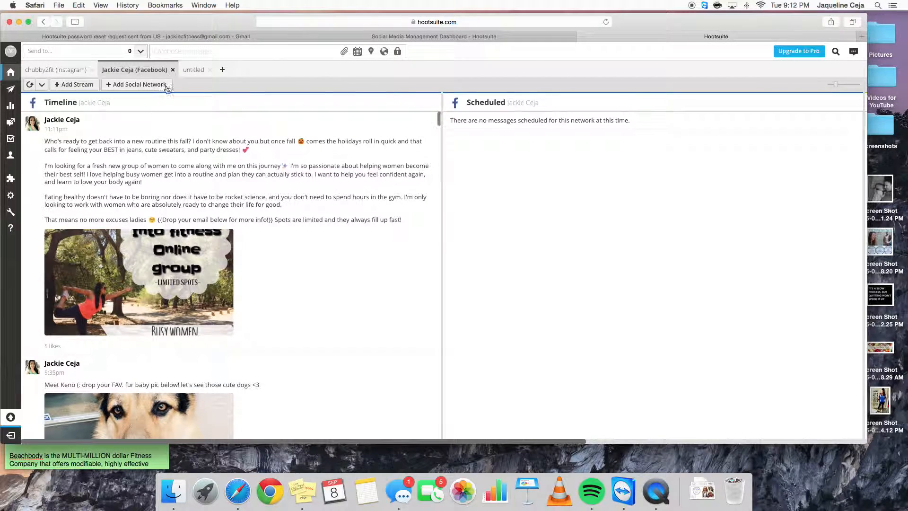
Compose a new message to the Post Labor Day Clean Eating group reading "How much water have you drank today?".
{"action": "left_click", "coordinate": [85, 51]}
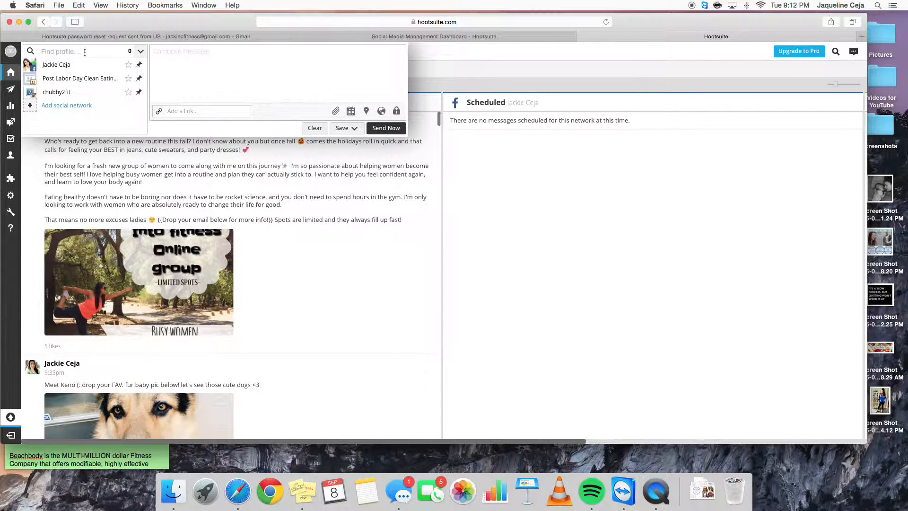
{"action": "left_click", "coordinate": [61, 78]}
{"action": "left_click", "coordinate": [183, 63]}
{"action": "type", "text": "How much wa"}
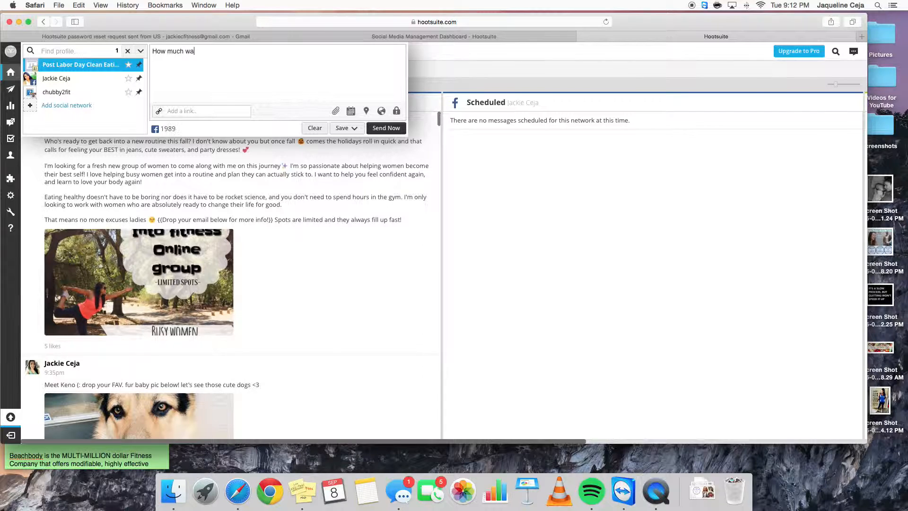
{"action": "type", "text": "ter have you drank today?"}
Set the water message's scheduled sending time to 12:00 PM on 2015-09-09.
{"action": "left_click", "coordinate": [350, 112]}
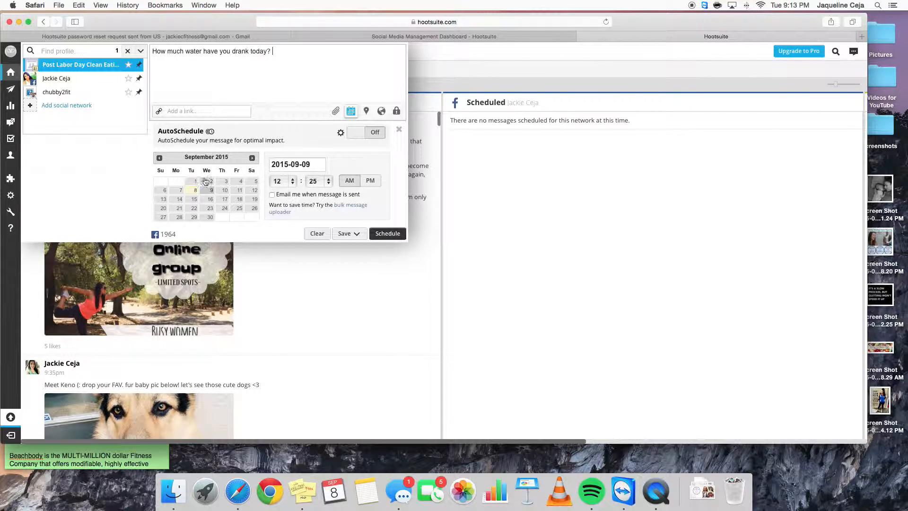
{"action": "left_click", "coordinate": [288, 181]}
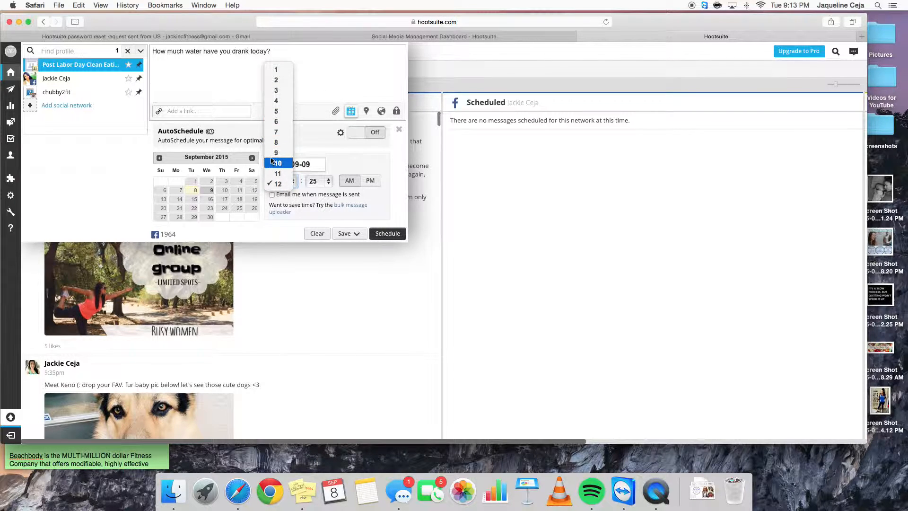
{"action": "left_click", "coordinate": [277, 184]}
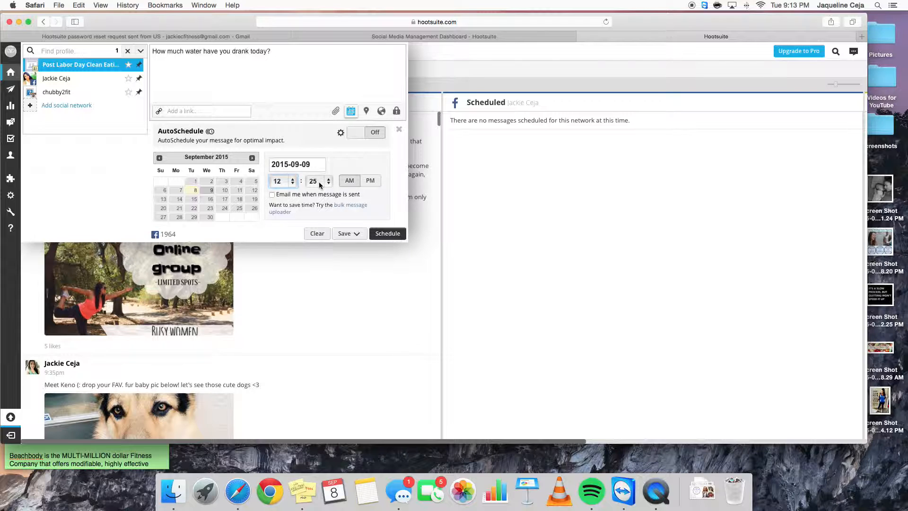
{"action": "left_click", "coordinate": [315, 181]}
{"action": "left_click", "coordinate": [315, 131]}
{"action": "left_click", "coordinate": [369, 180]}
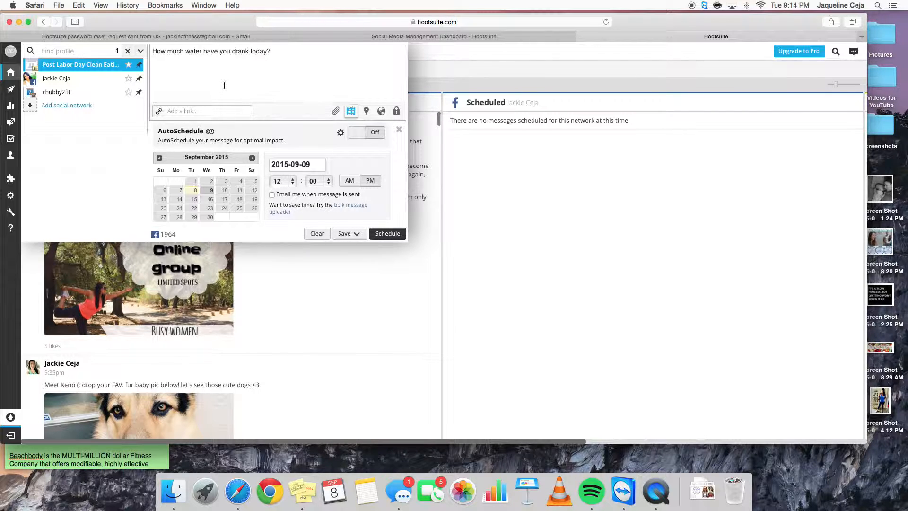
{"action": "left_click", "coordinate": [225, 59]}
{"action": "left_click", "coordinate": [375, 265]}
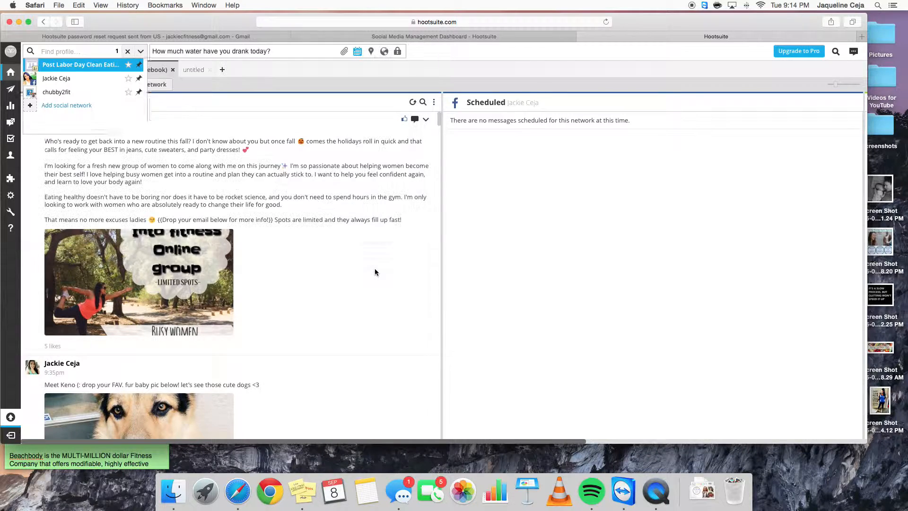
Show the Publisher's scheduled messages and schedule the pending water message from there.
{"action": "left_click", "coordinate": [12, 91]}
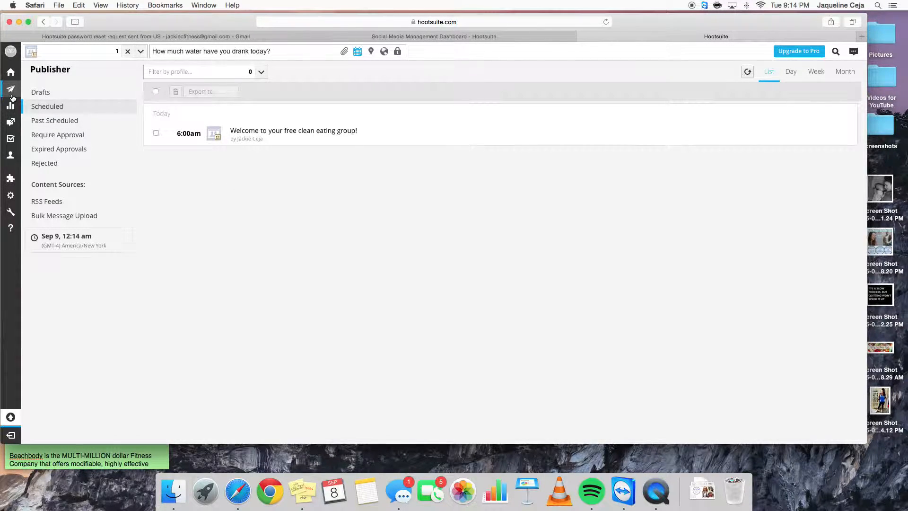
{"action": "mouse_move", "coordinate": [13, 94]}
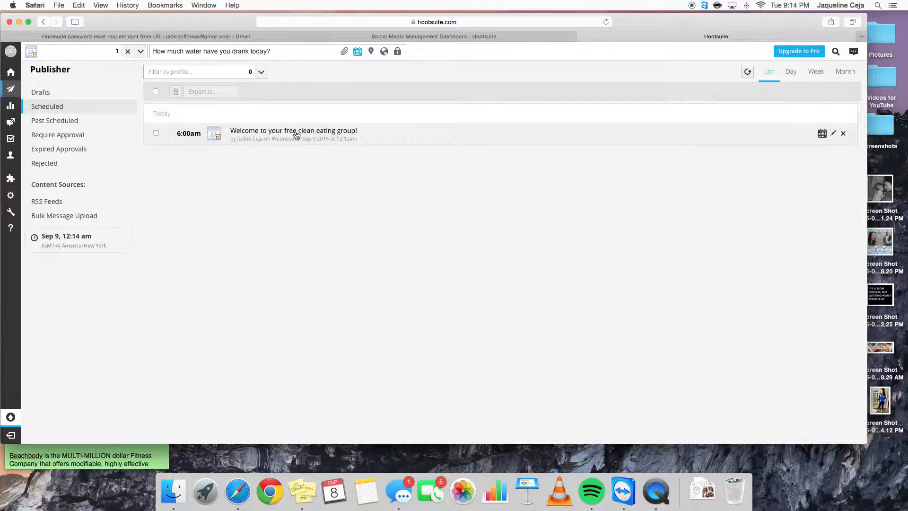
{"action": "left_click", "coordinate": [304, 51]}
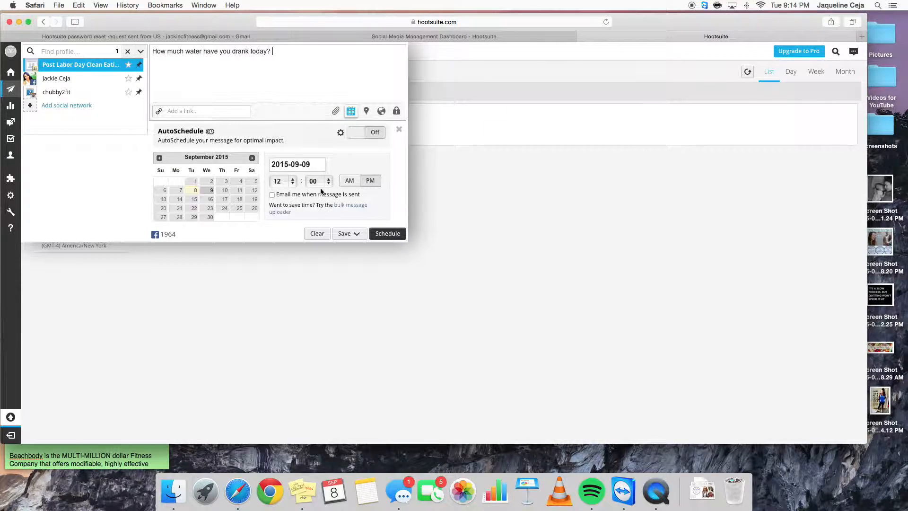
{"action": "left_click", "coordinate": [377, 239]}
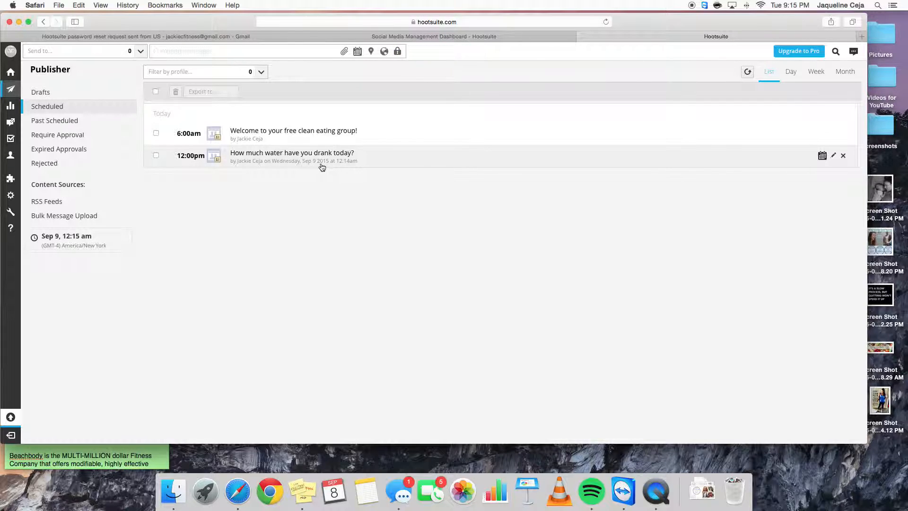
Open the time zone settings from the Publisher, look through the account profile and general preferences, and close the settings.
{"action": "left_click", "coordinate": [79, 243]}
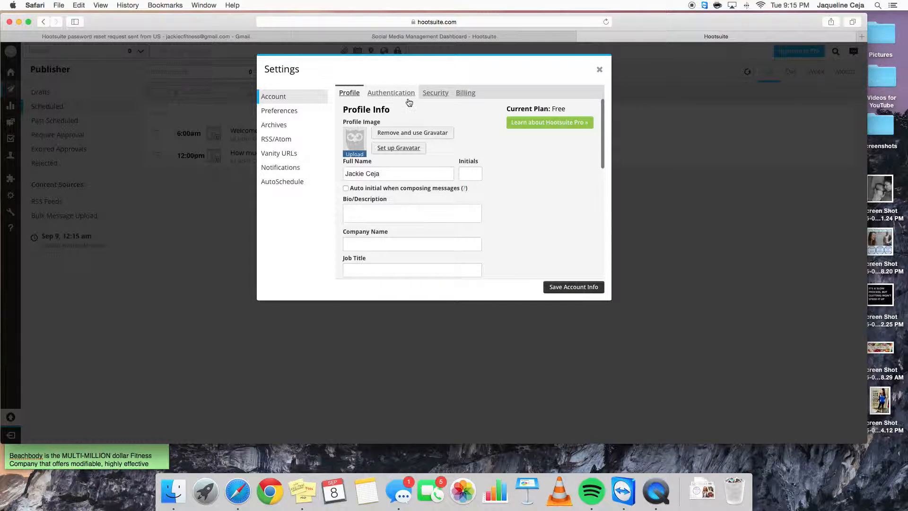
{"action": "left_click", "coordinate": [285, 113]}
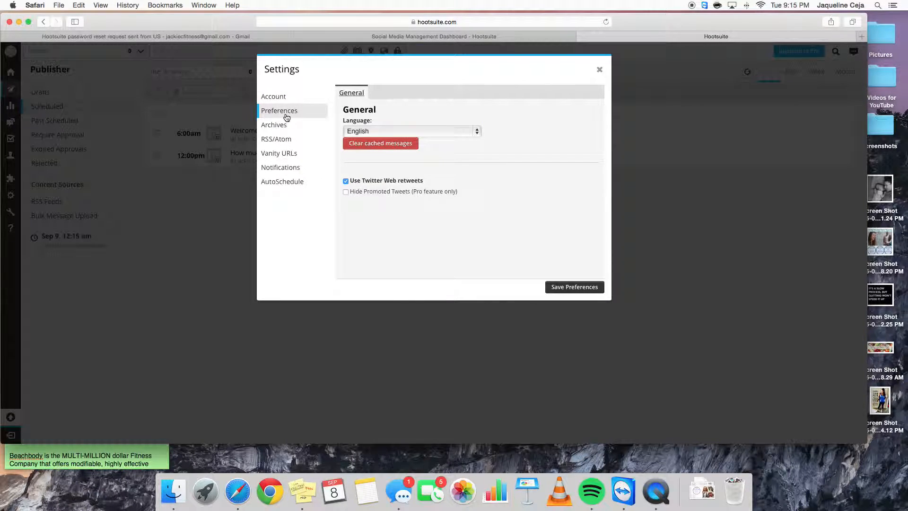
{"action": "left_click", "coordinate": [300, 103]}
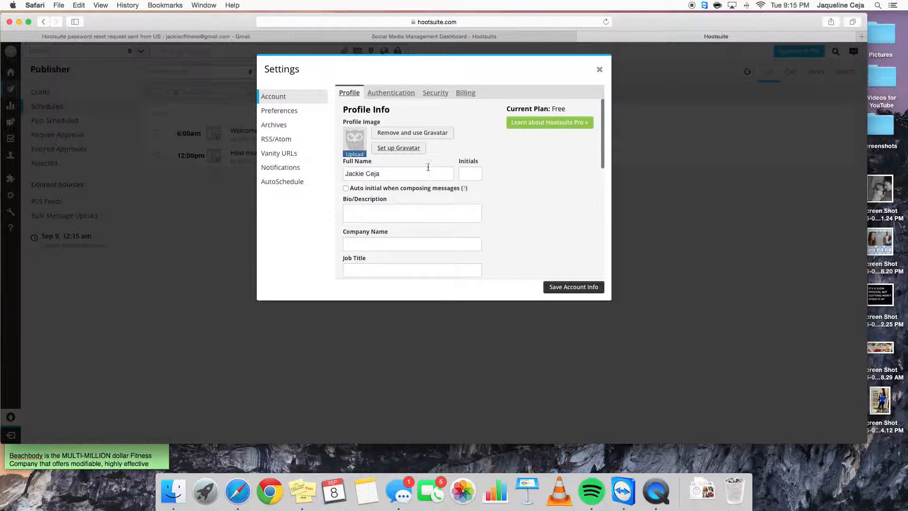
{"action": "scroll", "coordinate": [447, 202], "scroll_direction": "down", "scroll_amount": 10}
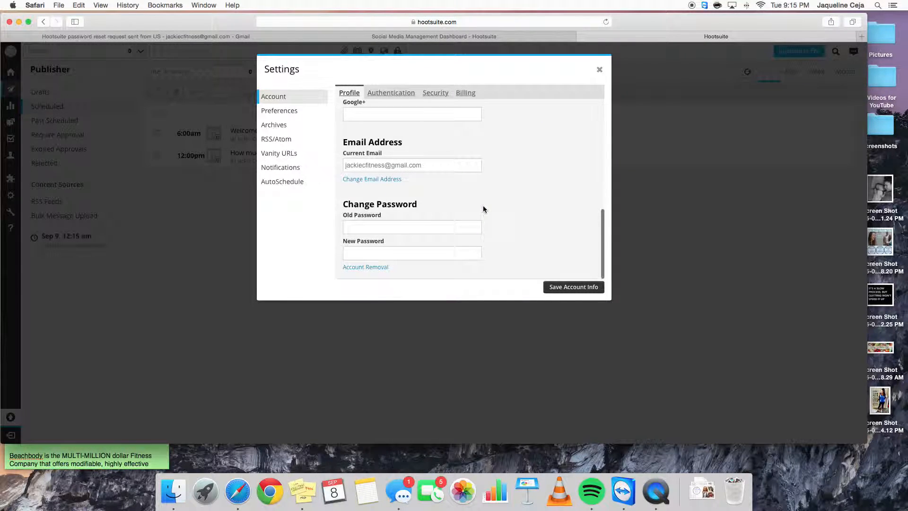
{"action": "scroll", "coordinate": [483, 205], "scroll_direction": "up", "scroll_amount": 5}
{"action": "scroll", "coordinate": [484, 205], "scroll_direction": "up", "scroll_amount": 5}
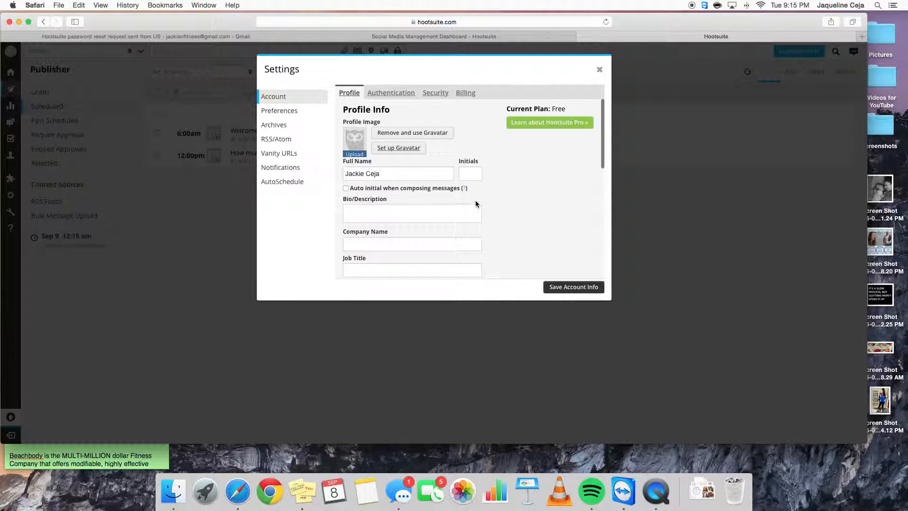
{"action": "left_click", "coordinate": [599, 70]}
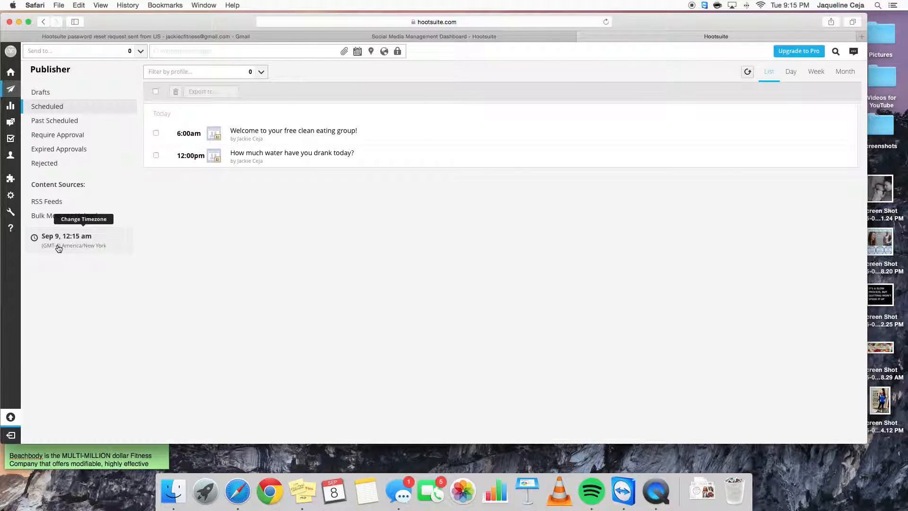
Examine the Twitter Engagement - Summary and Facebook Insights report templates in the analytics section.
{"action": "mouse_move", "coordinate": [385, 136]}
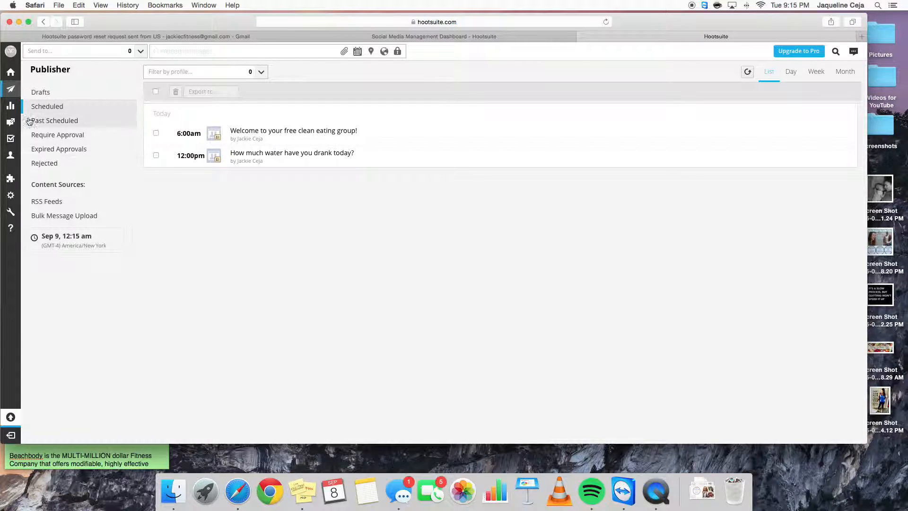
{"action": "left_click", "coordinate": [12, 107]}
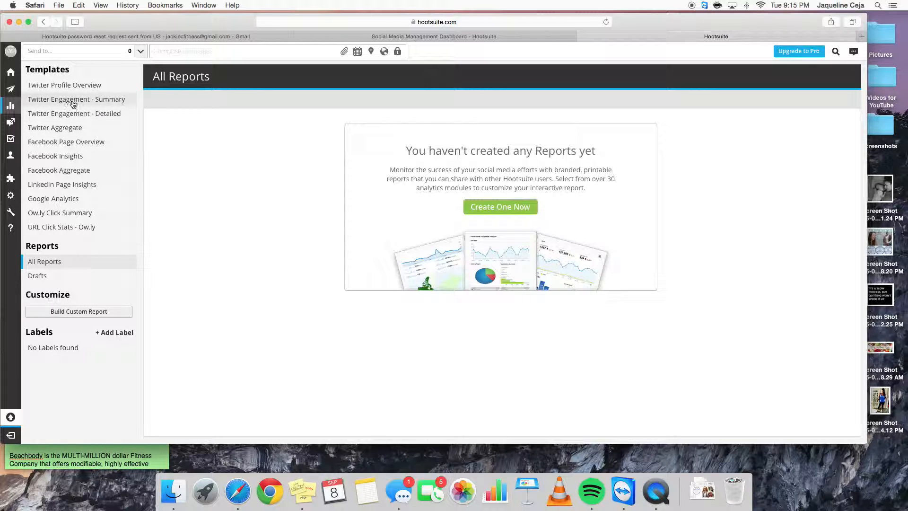
{"action": "left_click", "coordinate": [99, 102]}
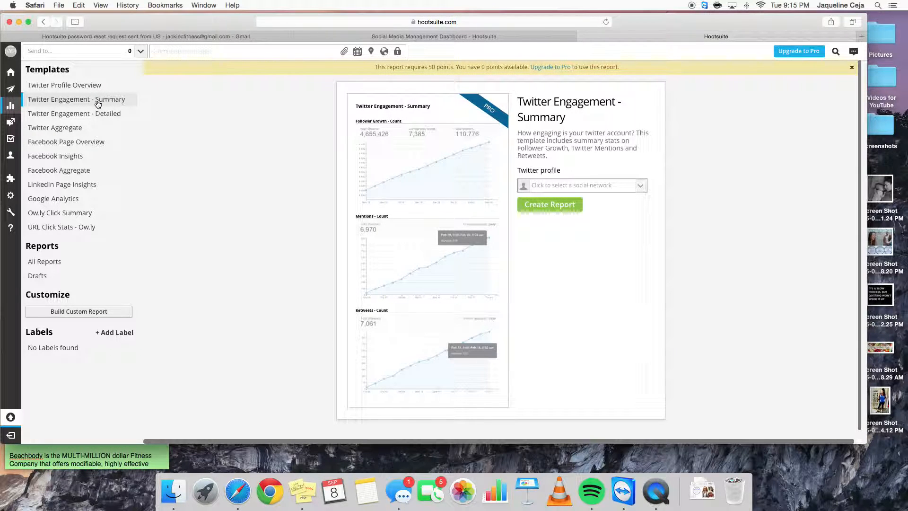
{"action": "left_click", "coordinate": [97, 156]}
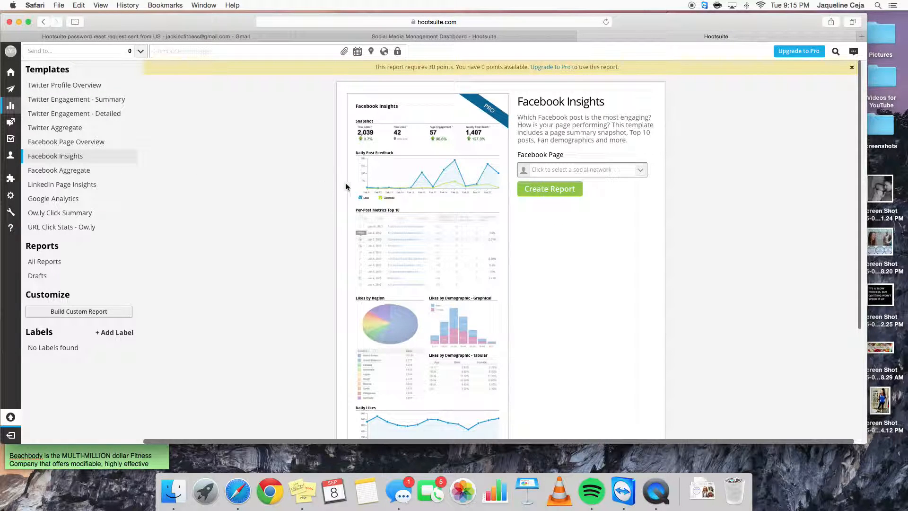
{"action": "scroll", "coordinate": [345, 184], "scroll_direction": "down", "scroll_amount": 5}
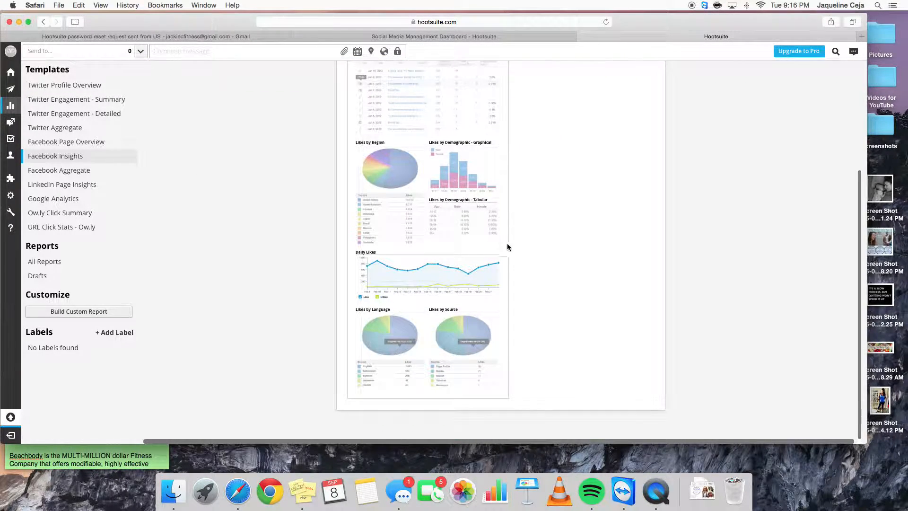
{"action": "scroll", "coordinate": [501, 245], "scroll_direction": "up", "scroll_amount": 5}
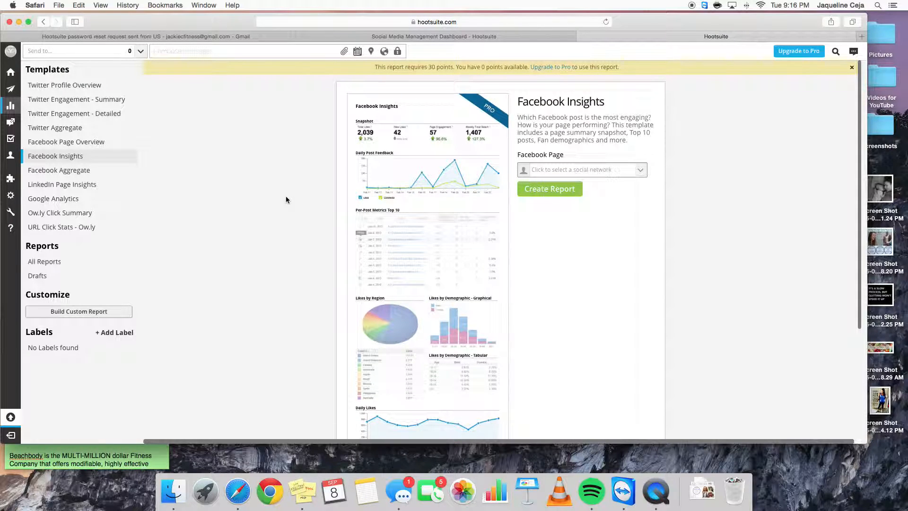
{"action": "scroll", "coordinate": [286, 199], "scroll_direction": "down", "scroll_amount": 5}
{"action": "scroll", "coordinate": [287, 199], "scroll_direction": "up", "scroll_amount": 5}
Look through the Hootsuite Ads and Twitter Profiles sections, and open the Hootsuite Education page.
{"action": "left_click", "coordinate": [15, 124]}
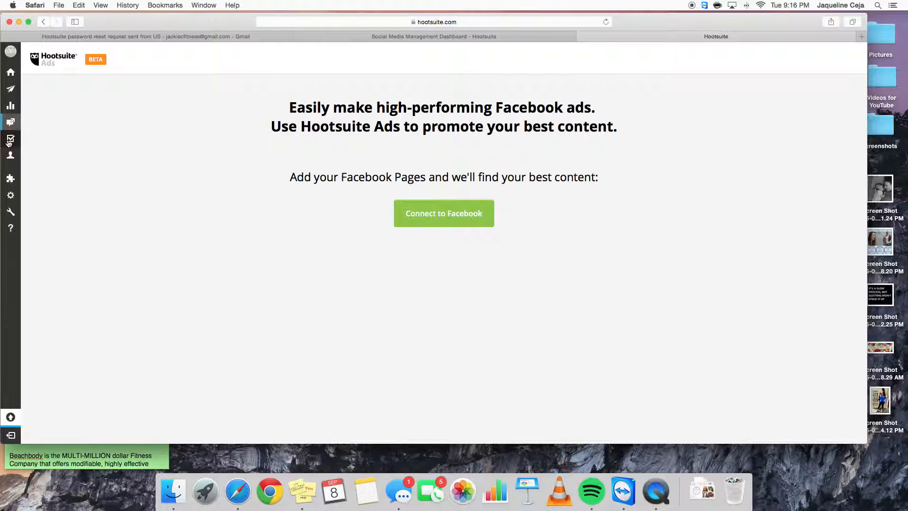
{"action": "left_click", "coordinate": [10, 139]}
{"action": "left_click", "coordinate": [9, 155]}
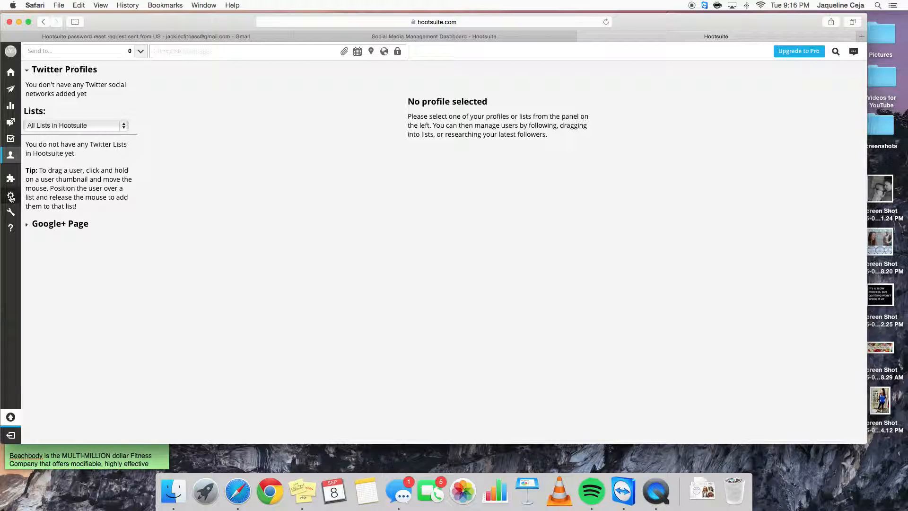
{"action": "left_click", "coordinate": [11, 213]}
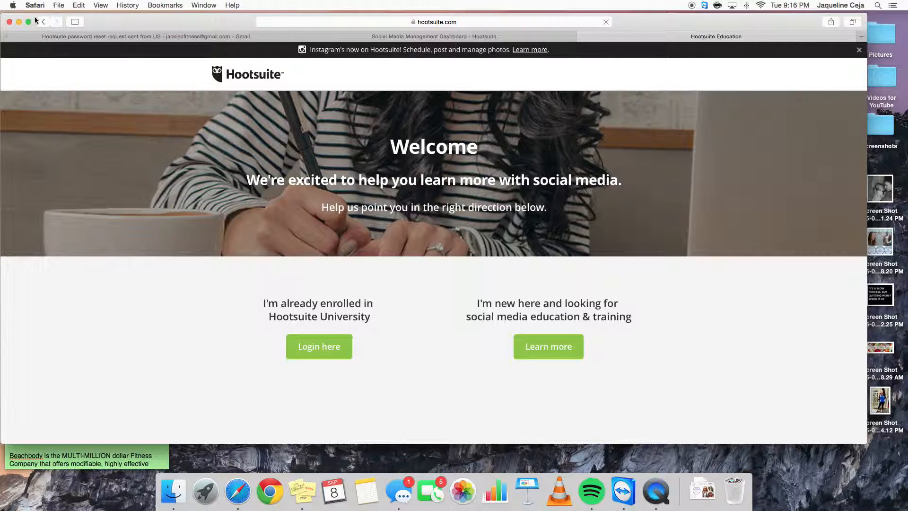
Return from the Hootsuite Education page to the dashboard, dismiss the Hootsuite University enrollment offer, and open the Streams section.
{"action": "left_click", "coordinate": [43, 22]}
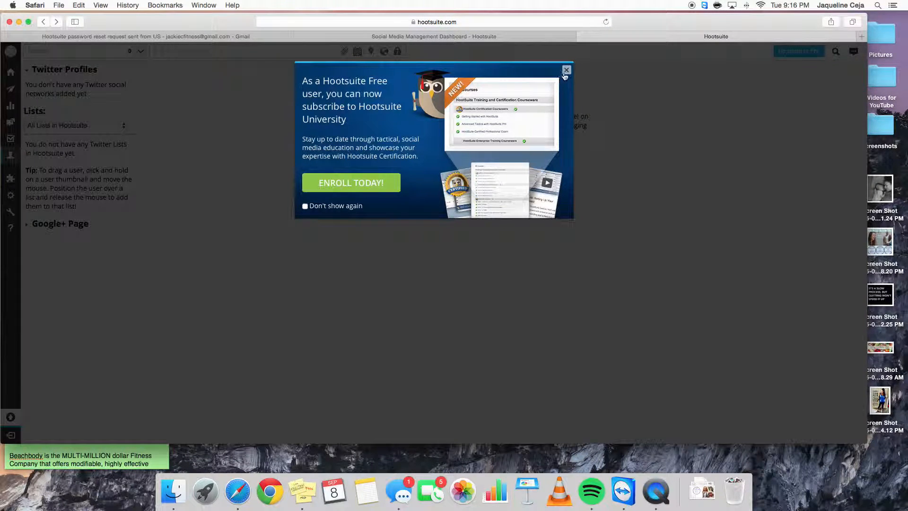
{"action": "left_click", "coordinate": [565, 70]}
{"action": "left_click", "coordinate": [11, 71]}
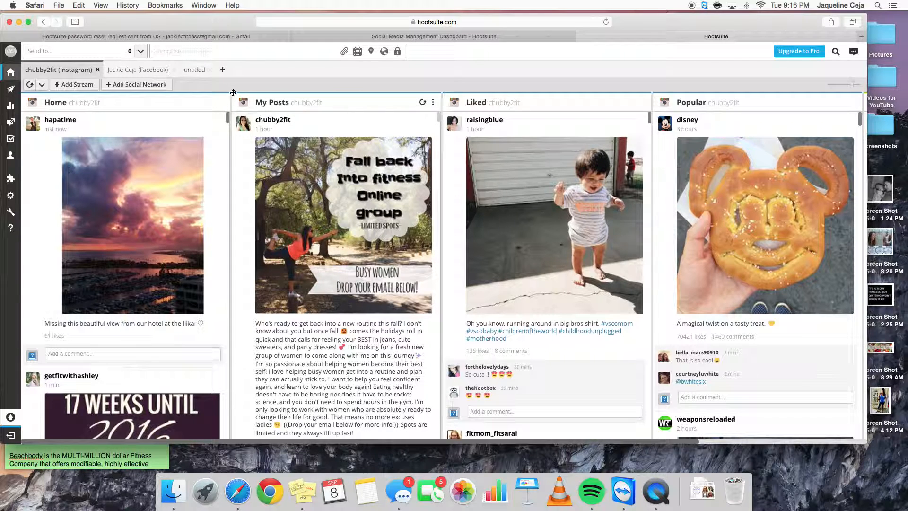
View the auto-refresh interval options for the Instagram streams and look over the dashboard's main sections and help options.
{"action": "left_click", "coordinate": [41, 85]}
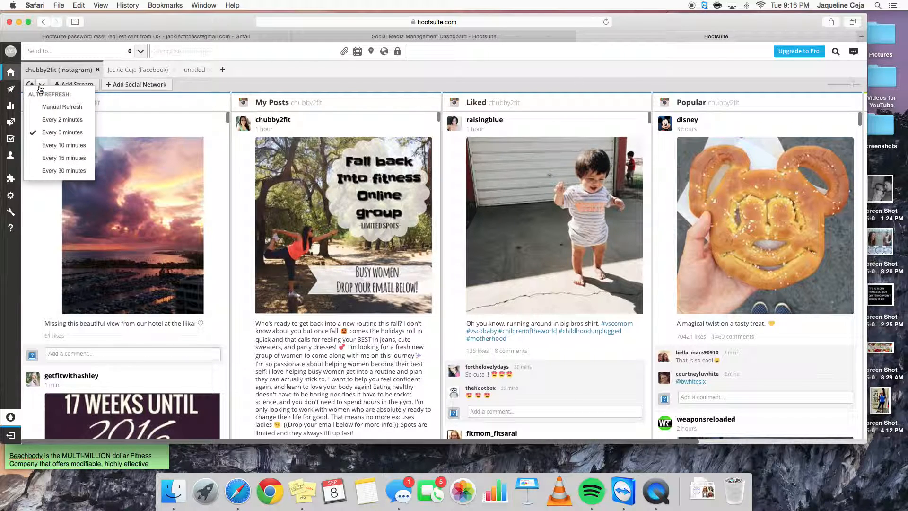
{"action": "left_click", "coordinate": [196, 85]}
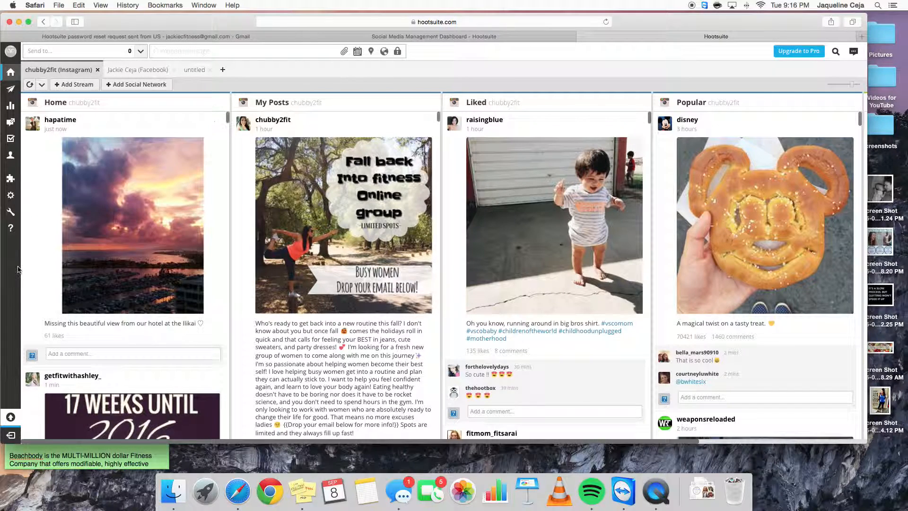
{"action": "mouse_move", "coordinate": [2, 383]}
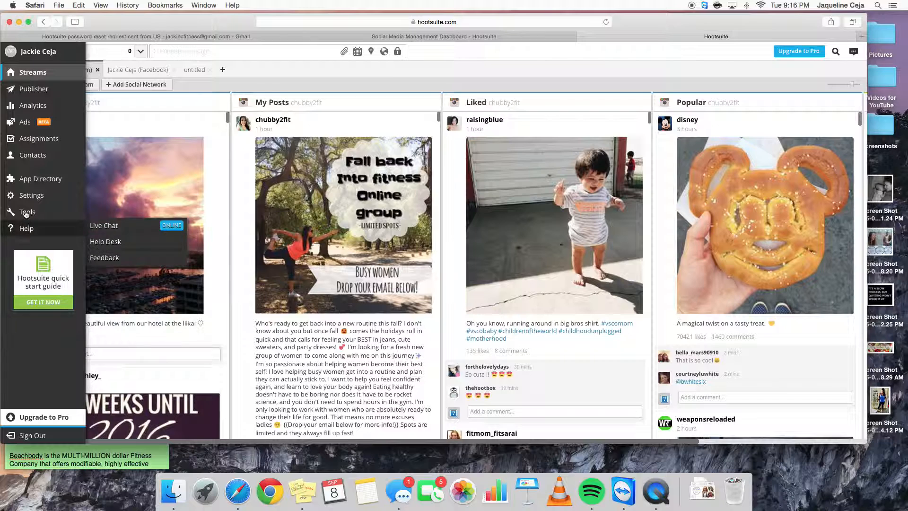
{"action": "mouse_move", "coordinate": [24, 218]}
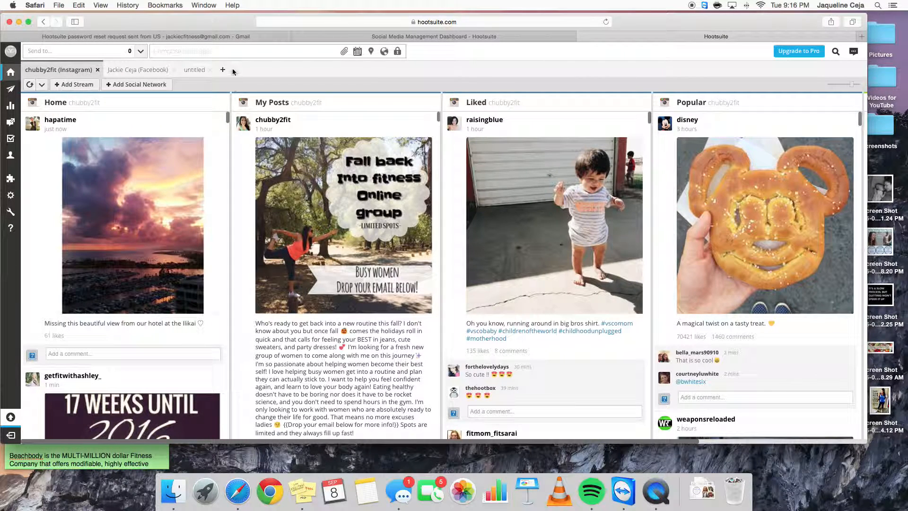